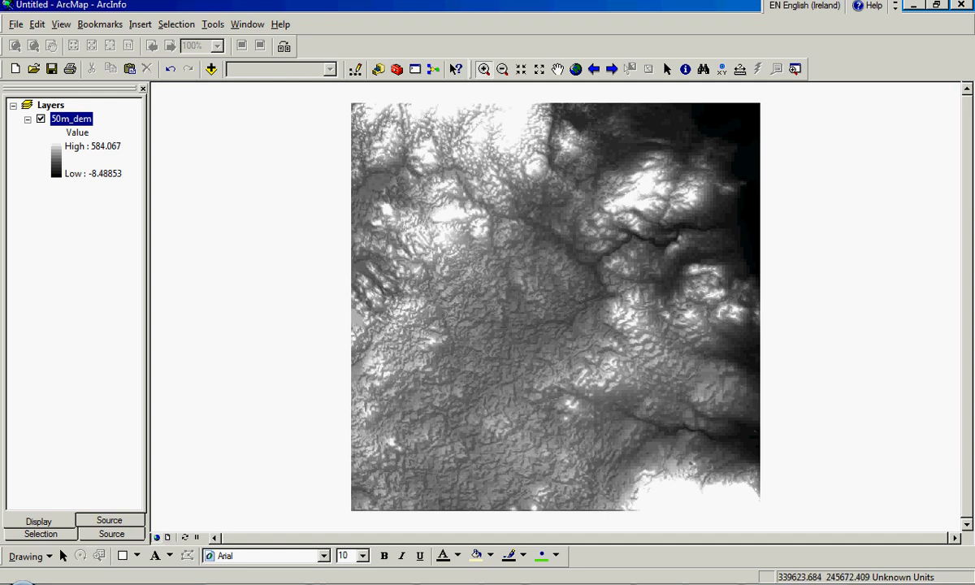
Add the 50m_aspect raster from the Lab 3 - Data folder to the map.
{"action": "left_click", "coordinate": [210, 69]}
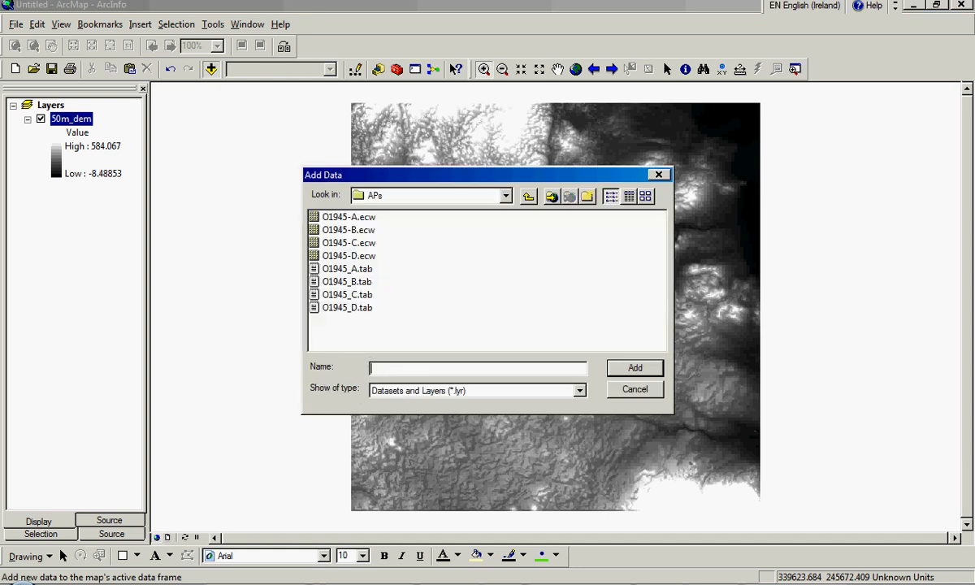
{"action": "key", "text": "BackSpace"}
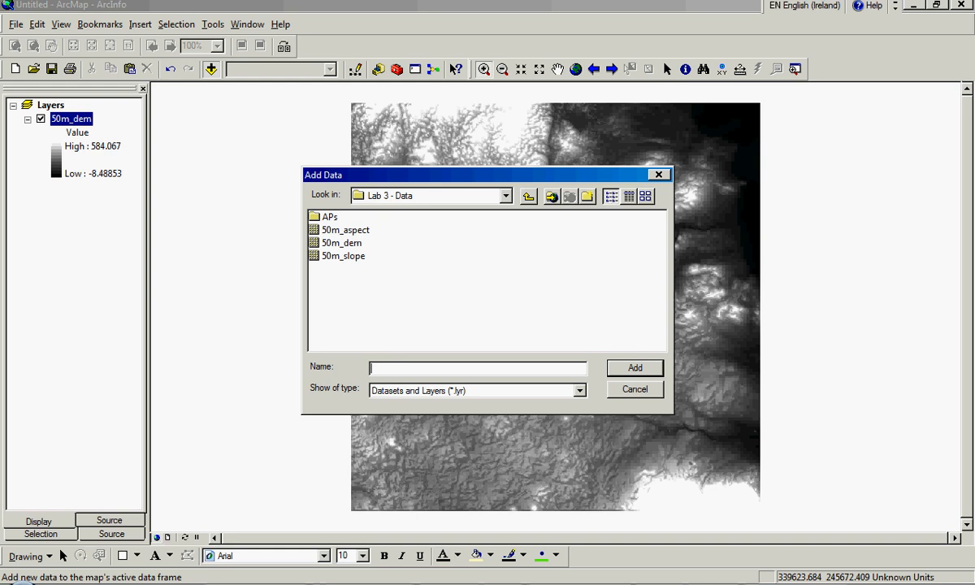
{"action": "left_click", "coordinate": [346, 230]}
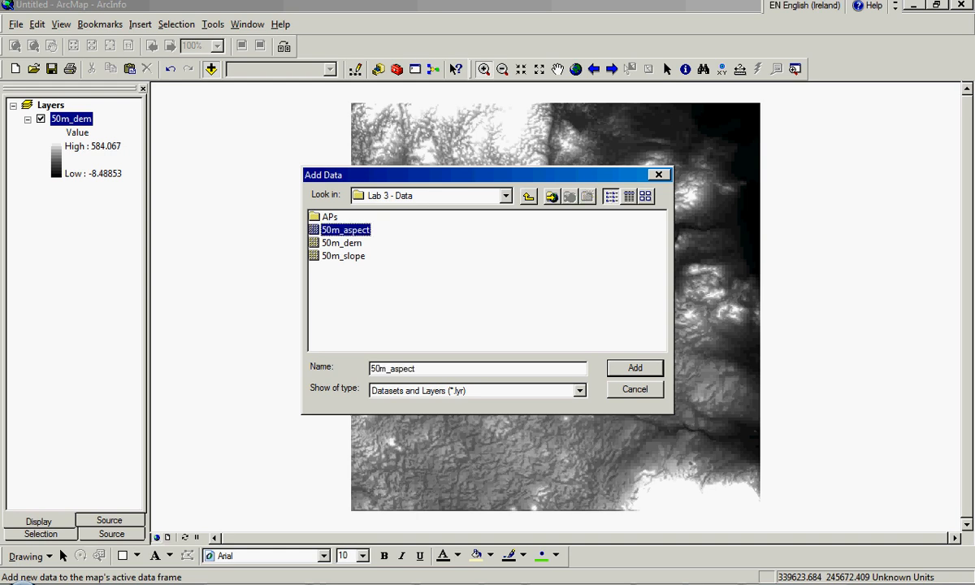
{"action": "key", "text": "Return"}
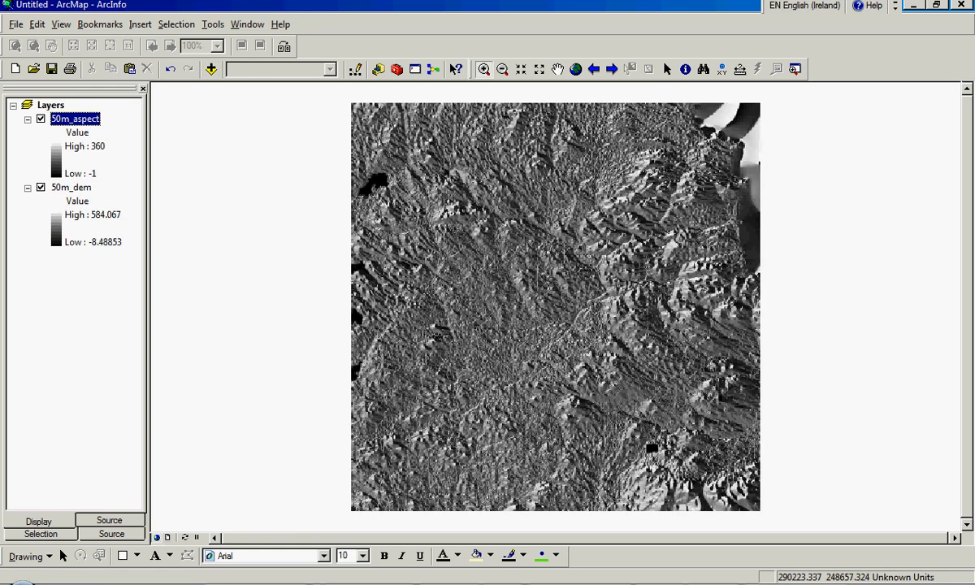
Toggle the 50m_aspect layer's visibility to compare it with the elevation raster, and hide the 50m_dem layer.
{"action": "left_click", "coordinate": [41, 118]}
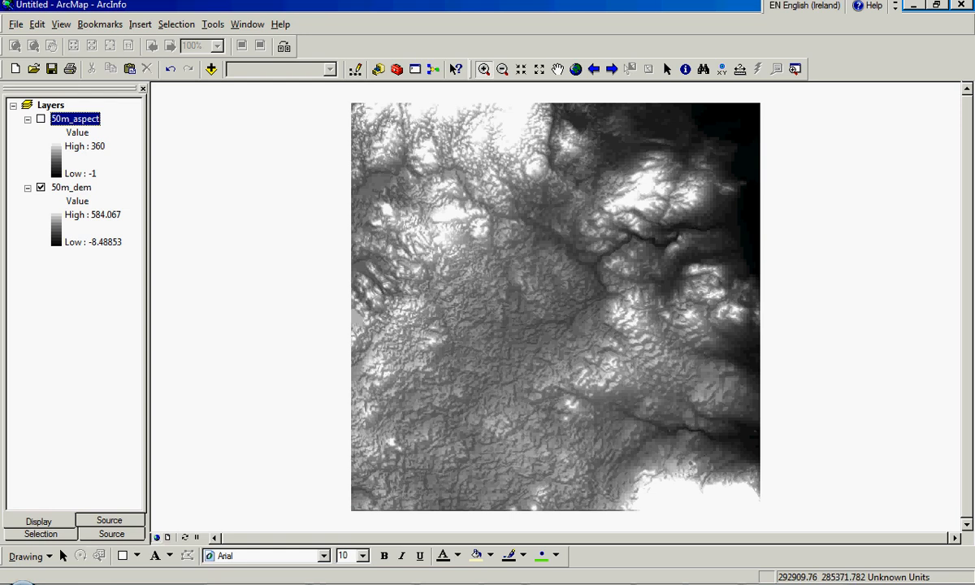
{"action": "left_click", "coordinate": [40, 119]}
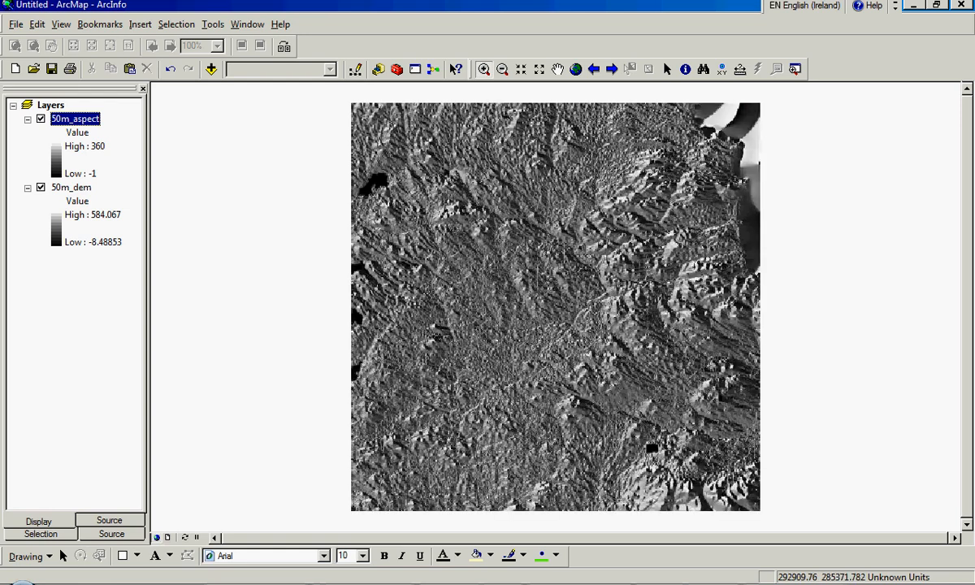
{"action": "left_click", "coordinate": [41, 187]}
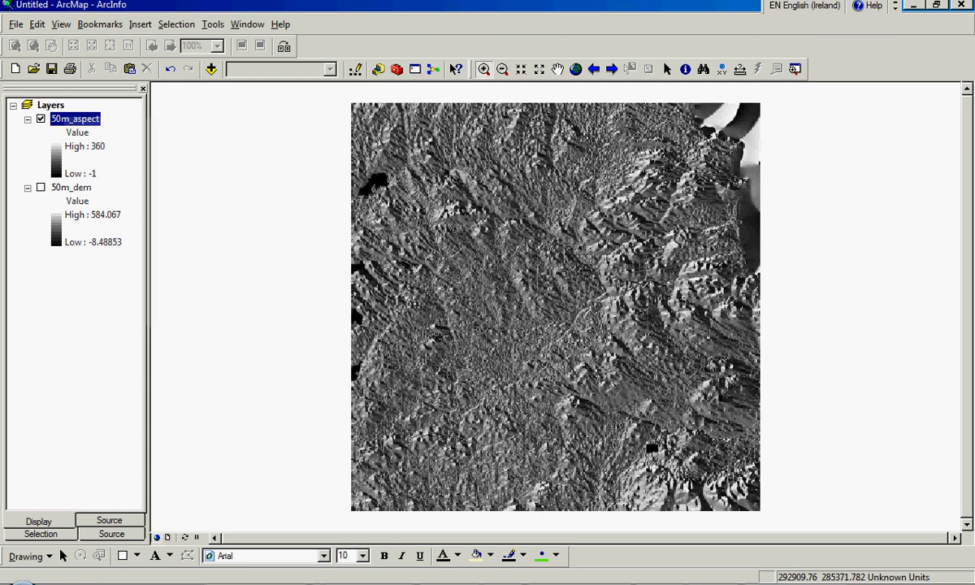
Open the 50m_aspect layer's properties and choose the green-cyan-blue color ramp for its stretched symbology.
{"action": "right_click", "coordinate": [65, 118]}
{"action": "left_click", "coordinate": [108, 315]}
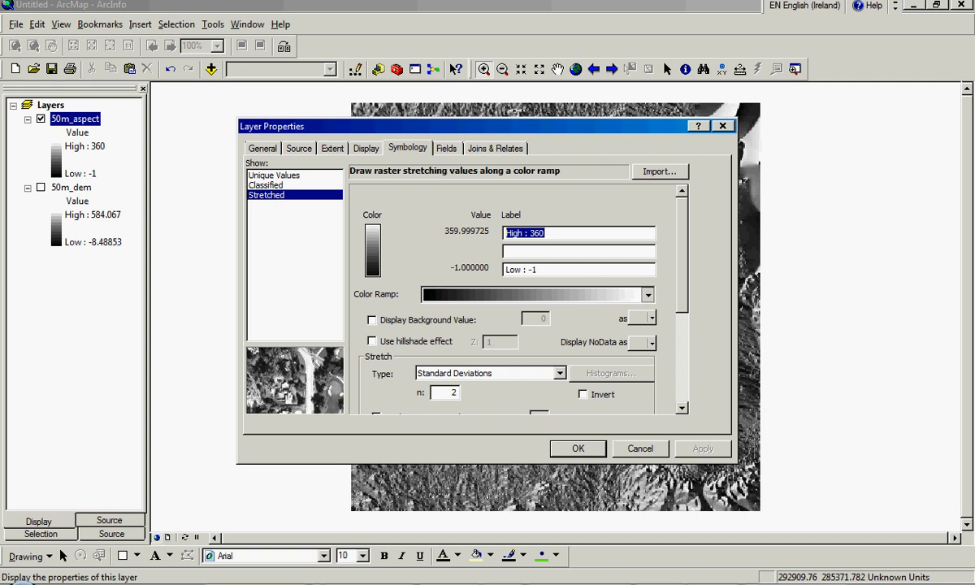
{"action": "left_click", "coordinate": [648, 295]}
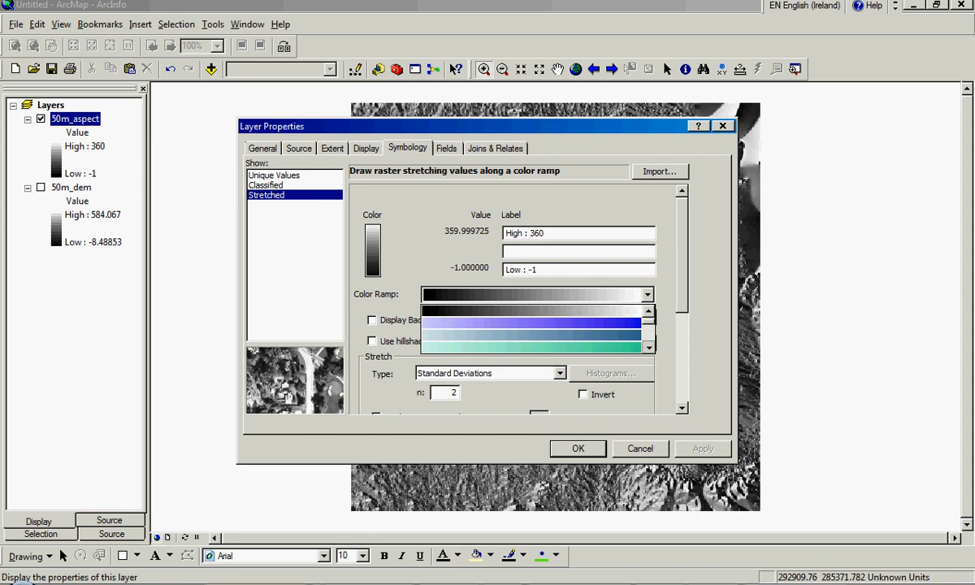
{"action": "scroll", "coordinate": [533, 329], "scroll_direction": "down", "scroll_amount": 1}
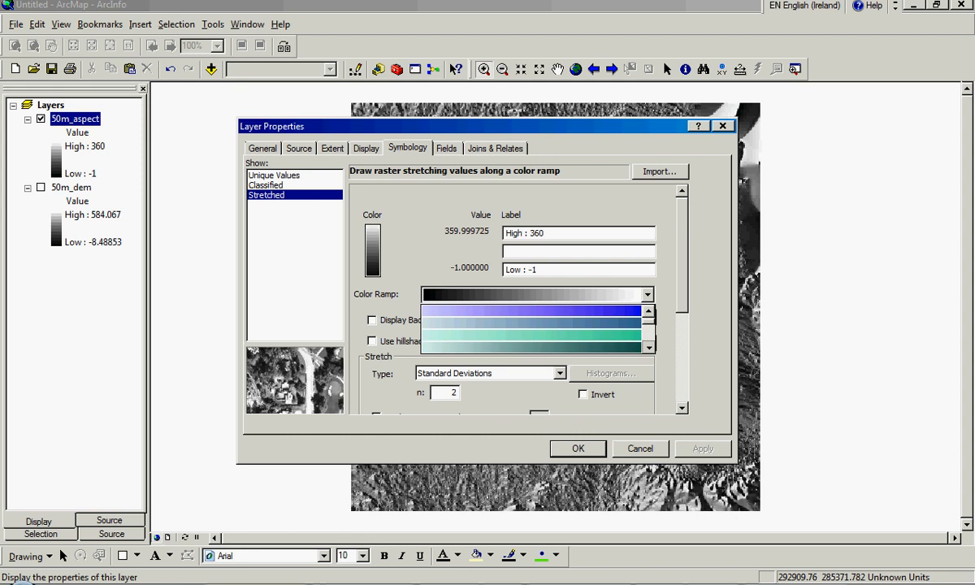
{"action": "scroll", "coordinate": [533, 329], "scroll_direction": "down", "scroll_amount": 1}
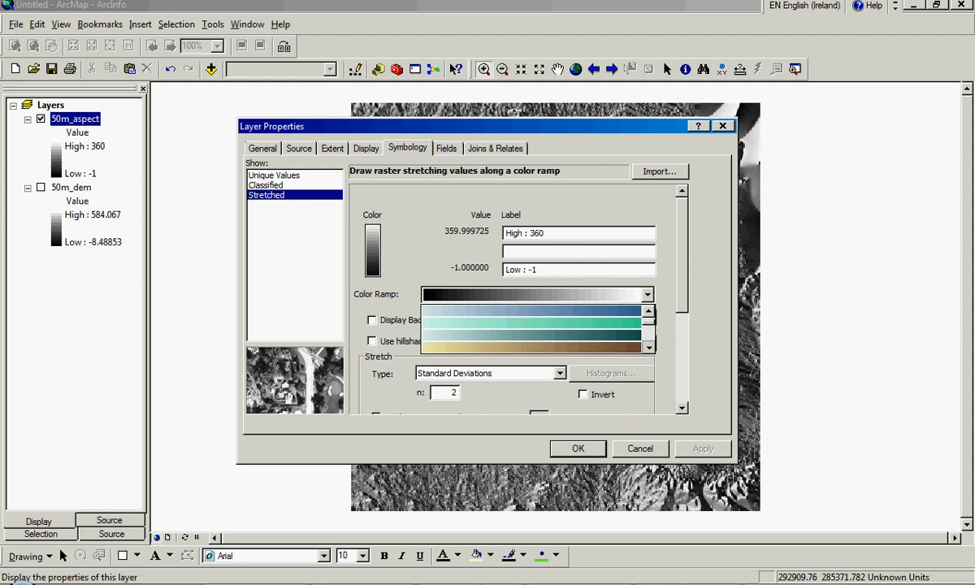
{"action": "scroll", "coordinate": [532, 329], "scroll_direction": "down", "scroll_amount": 1}
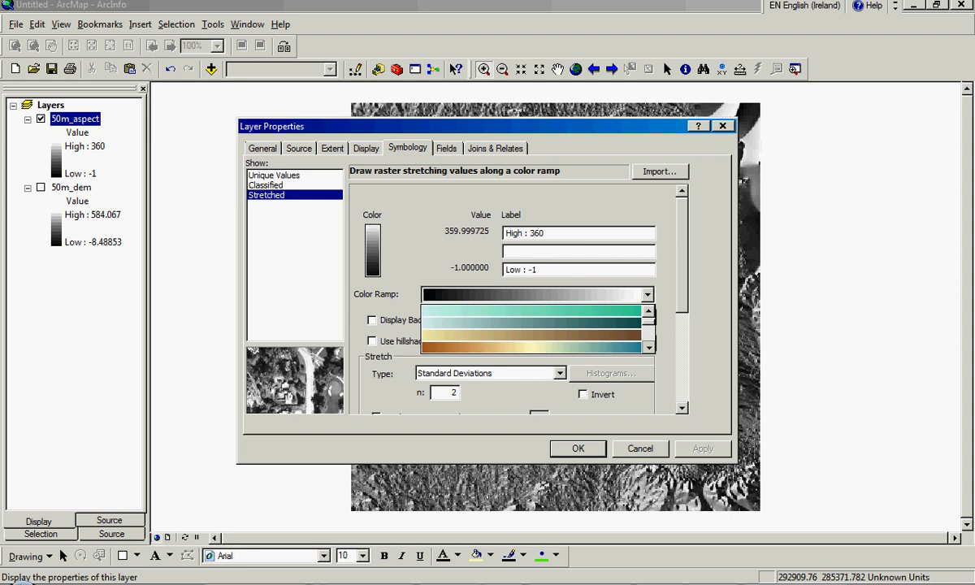
{"action": "scroll", "coordinate": [532, 329], "scroll_direction": "down", "scroll_amount": 1}
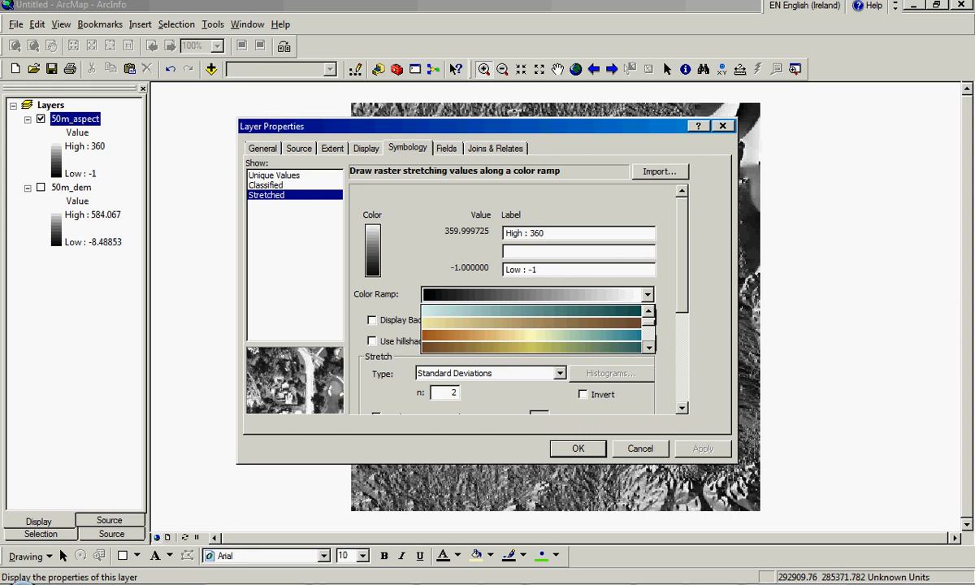
{"action": "scroll", "coordinate": [532, 329], "scroll_direction": "down", "scroll_amount": 1}
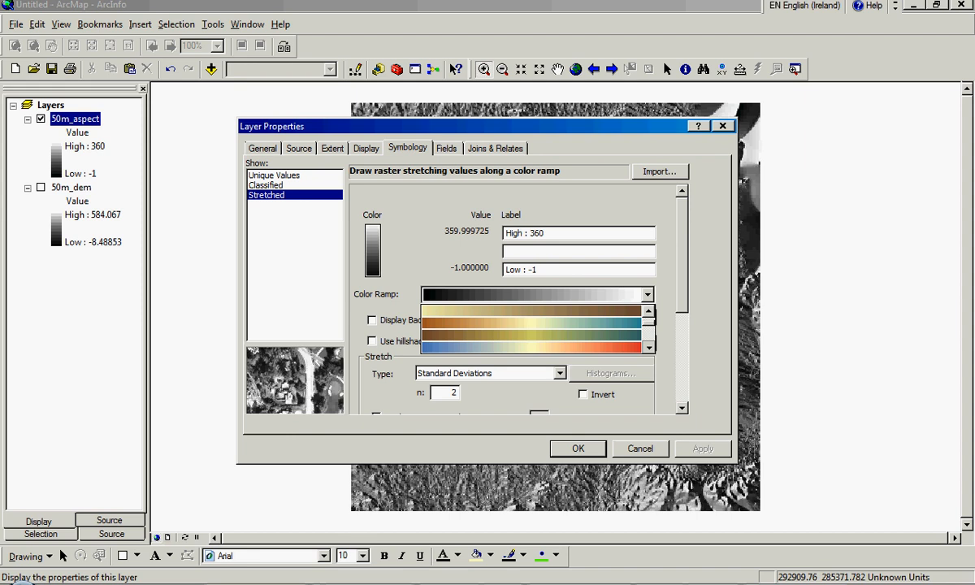
{"action": "scroll", "coordinate": [532, 329], "scroll_direction": "down", "scroll_amount": 1}
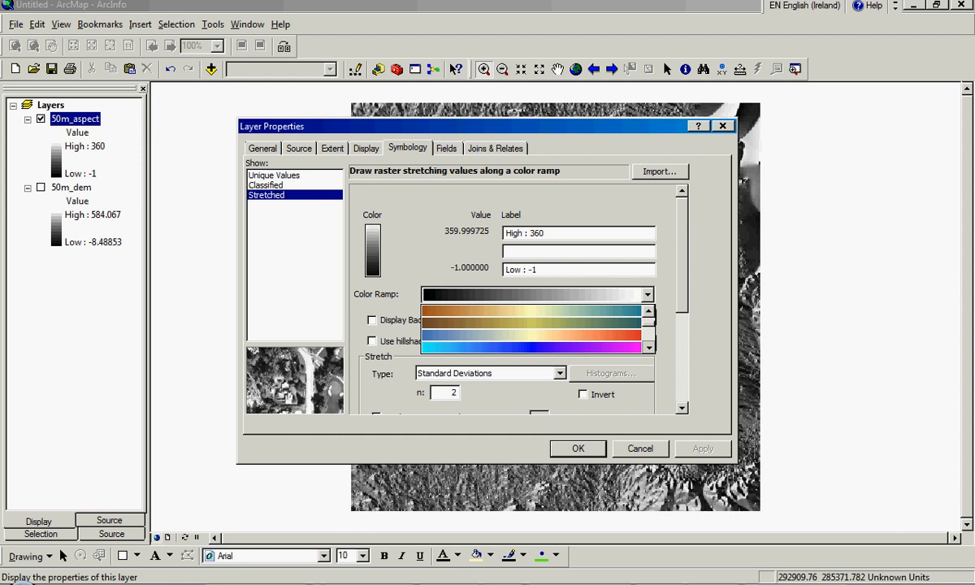
{"action": "scroll", "coordinate": [532, 330], "scroll_direction": "down", "scroll_amount": 1}
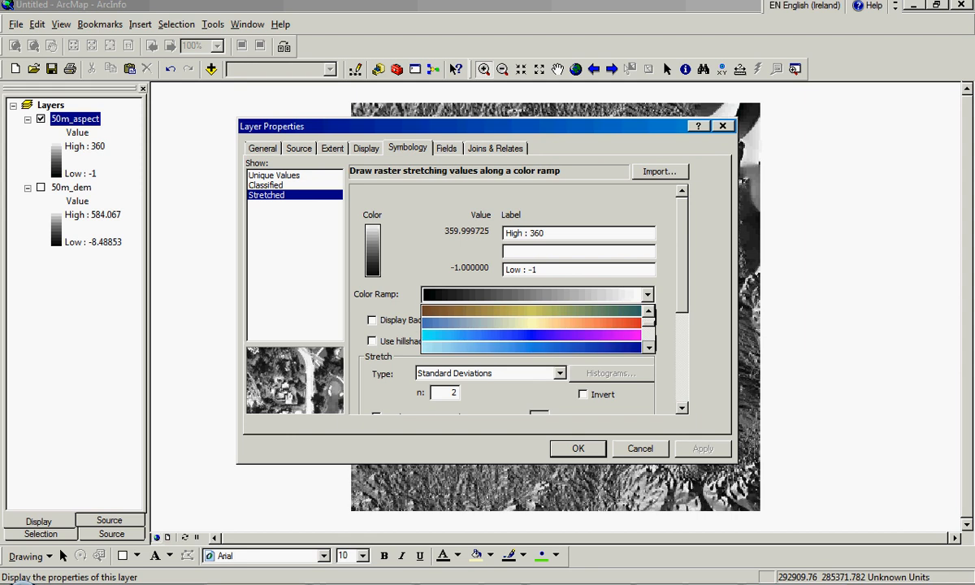
{"action": "scroll", "coordinate": [533, 329], "scroll_direction": "down", "scroll_amount": 1}
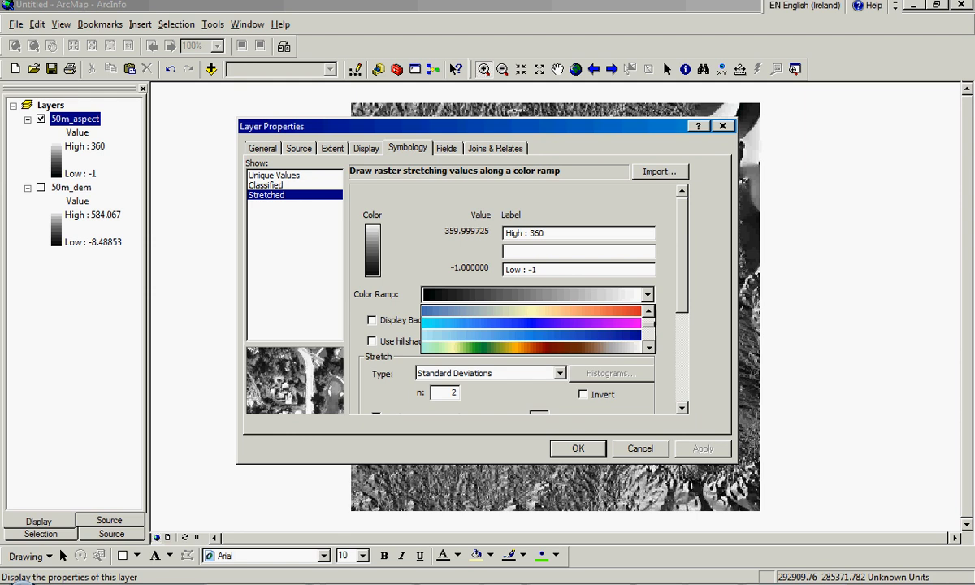
{"action": "scroll", "coordinate": [533, 329], "scroll_direction": "down", "scroll_amount": 1}
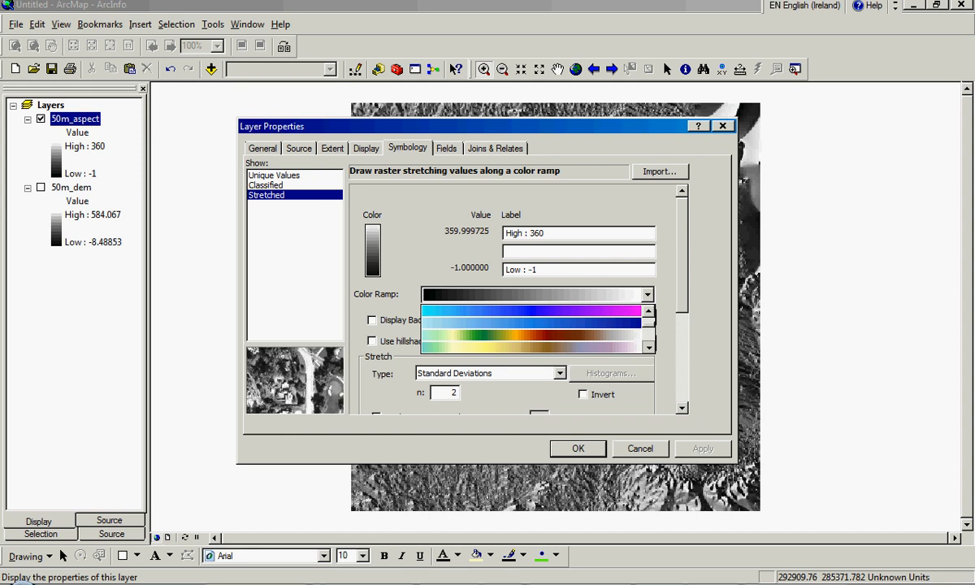
{"action": "scroll", "coordinate": [532, 329], "scroll_direction": "down", "scroll_amount": 1}
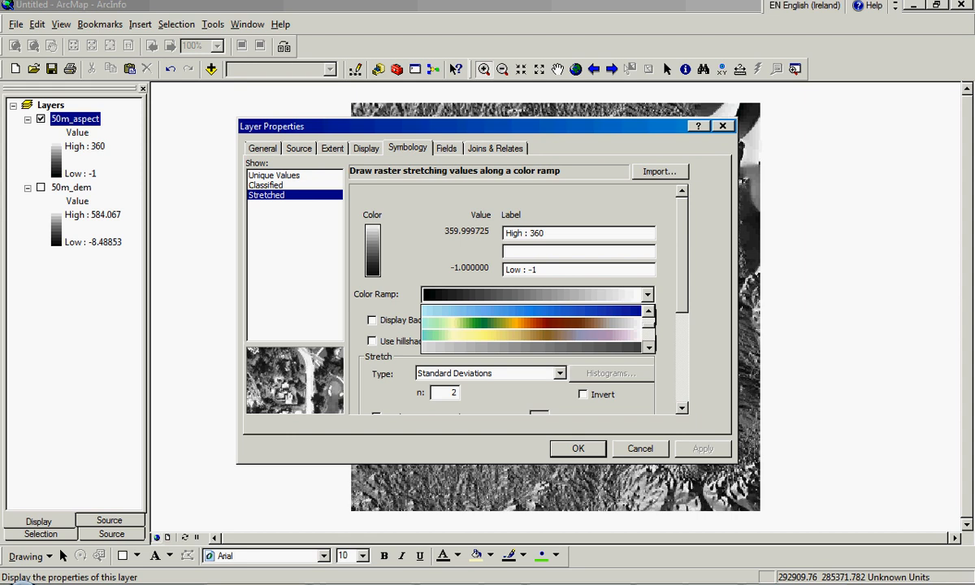
{"action": "scroll", "coordinate": [532, 329], "scroll_direction": "down", "scroll_amount": 1}
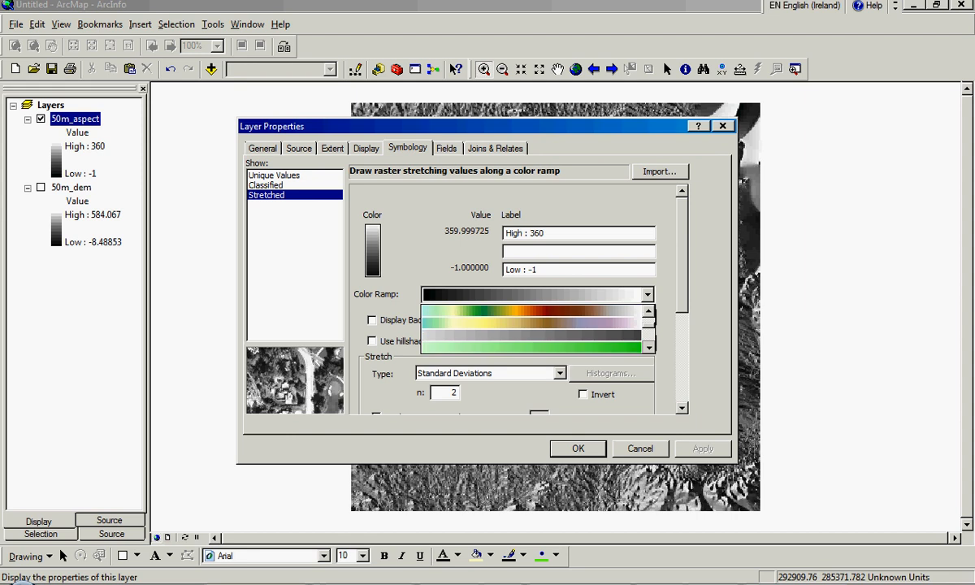
{"action": "scroll", "coordinate": [532, 329], "scroll_direction": "down", "scroll_amount": 1}
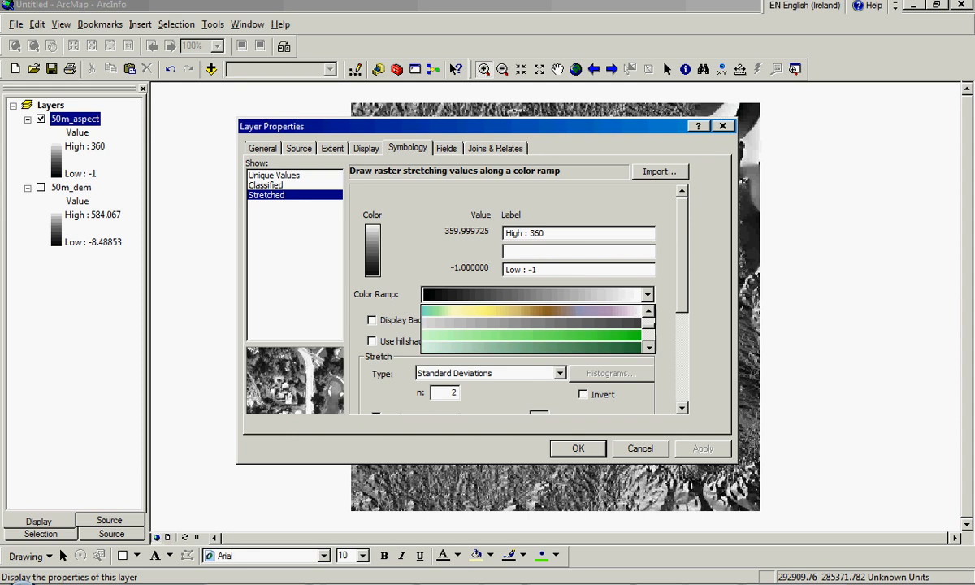
{"action": "scroll", "coordinate": [532, 329], "scroll_direction": "down", "scroll_amount": 3}
{"action": "left_click", "coordinate": [532, 347]}
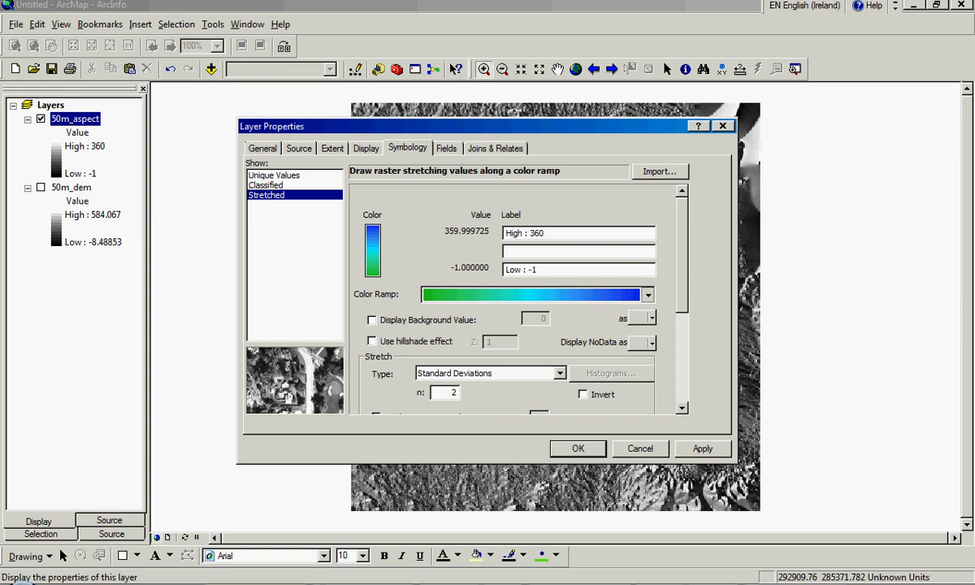
Change the 50m_aspect color ramp to the yellow-orange-red-magenta-blue one and apply it to the layer.
{"action": "left_click", "coordinate": [648, 295]}
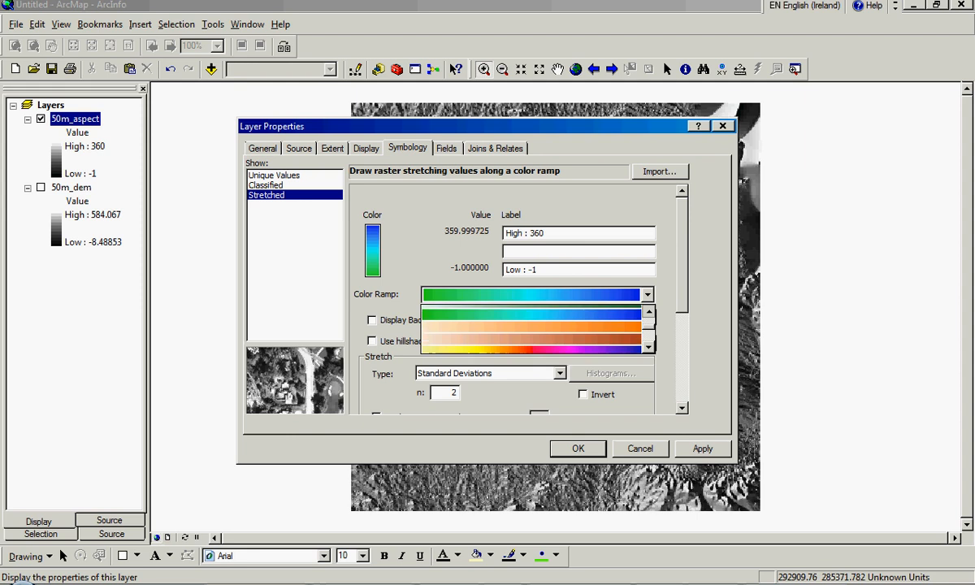
{"action": "scroll", "coordinate": [532, 329], "scroll_direction": "up", "scroll_amount": 1}
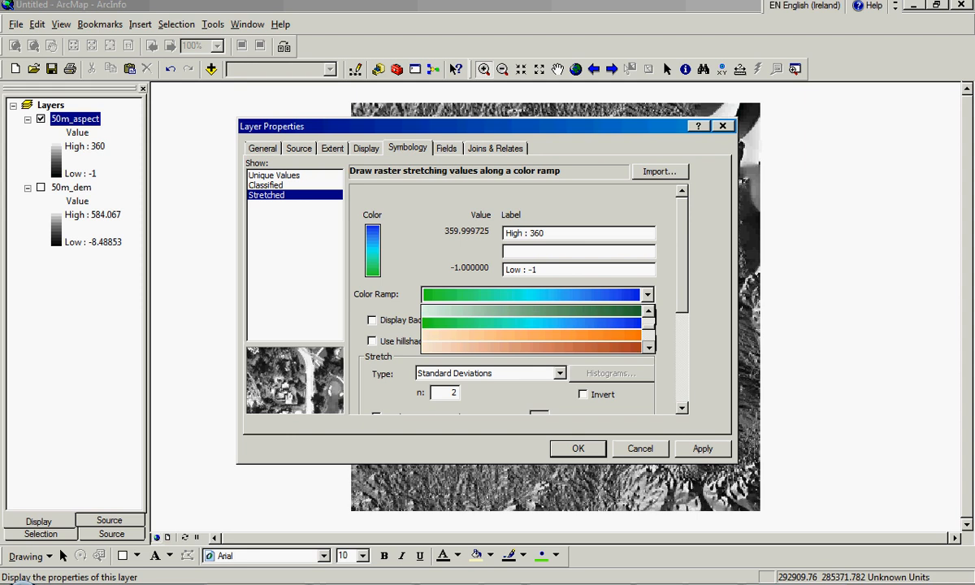
{"action": "scroll", "coordinate": [537, 329], "scroll_direction": "down", "scroll_amount": 1}
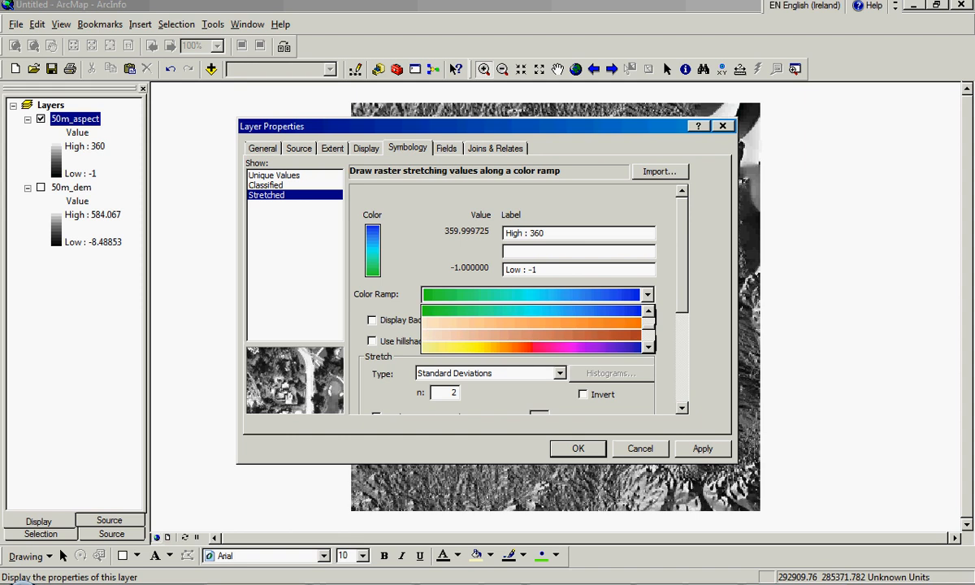
{"action": "left_click", "coordinate": [532, 348]}
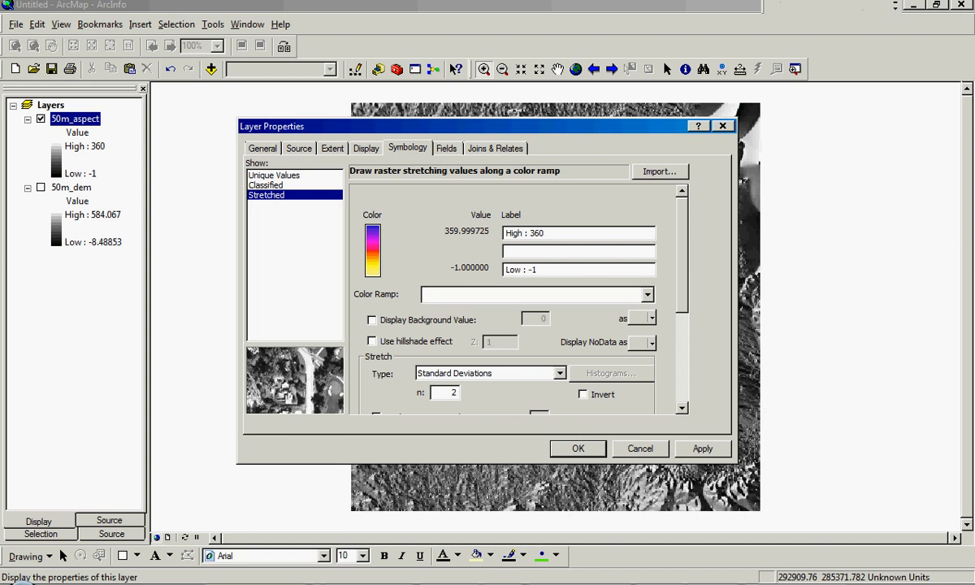
{"action": "left_click", "coordinate": [704, 449]}
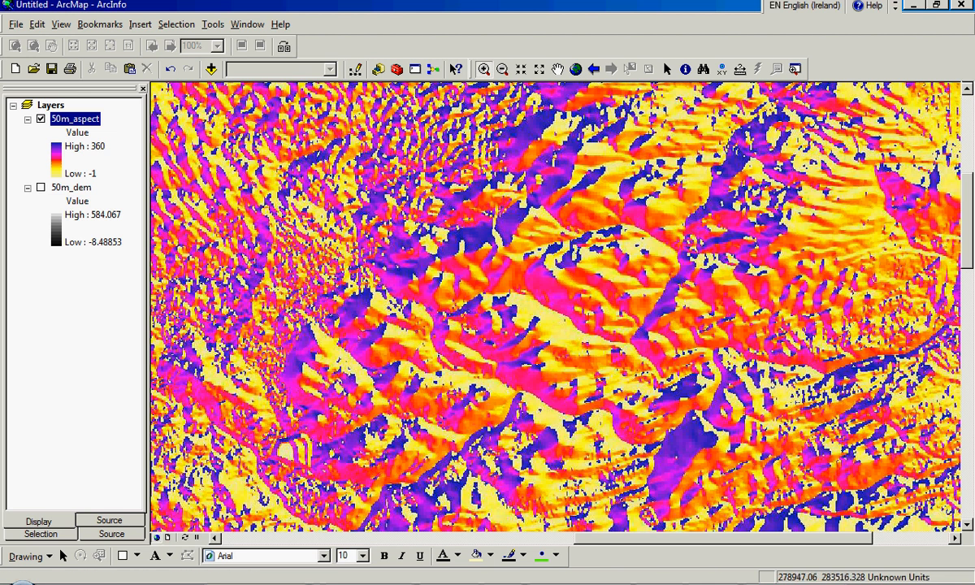
Identify the aspect pixel value at a pink hillslope near the centre of the map, and close the results.
{"action": "left_click", "coordinate": [685, 69]}
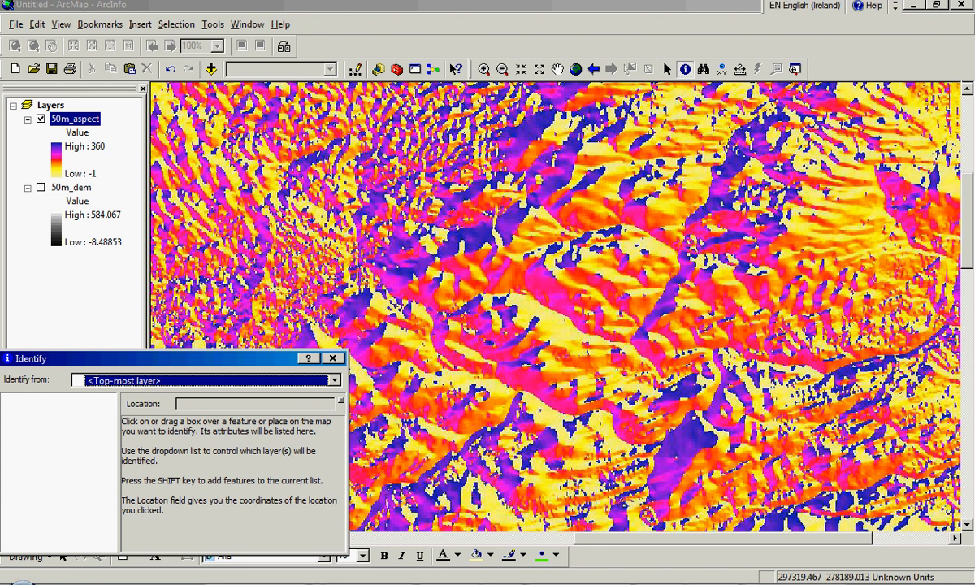
{"action": "left_click", "coordinate": [557, 294]}
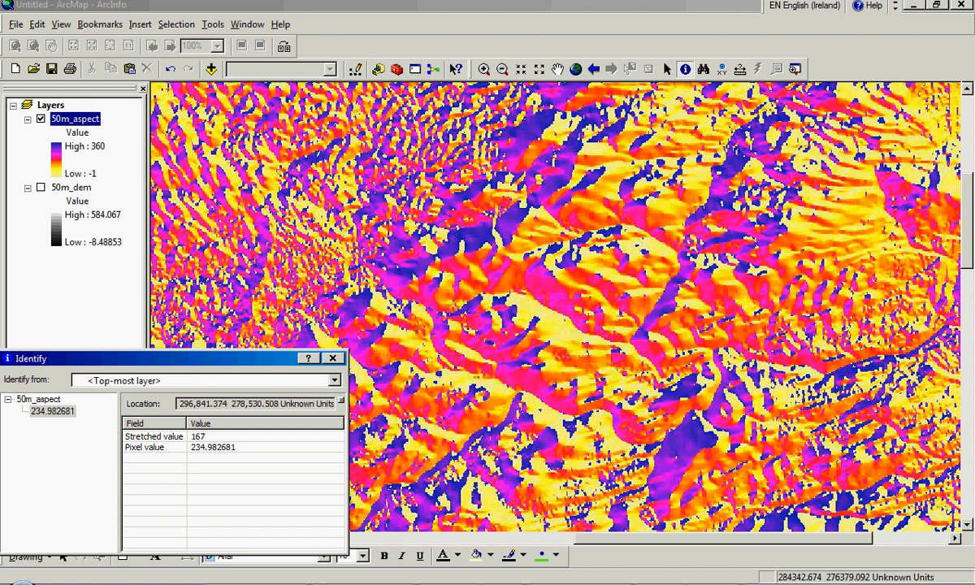
{"action": "left_click", "coordinate": [333, 358]}
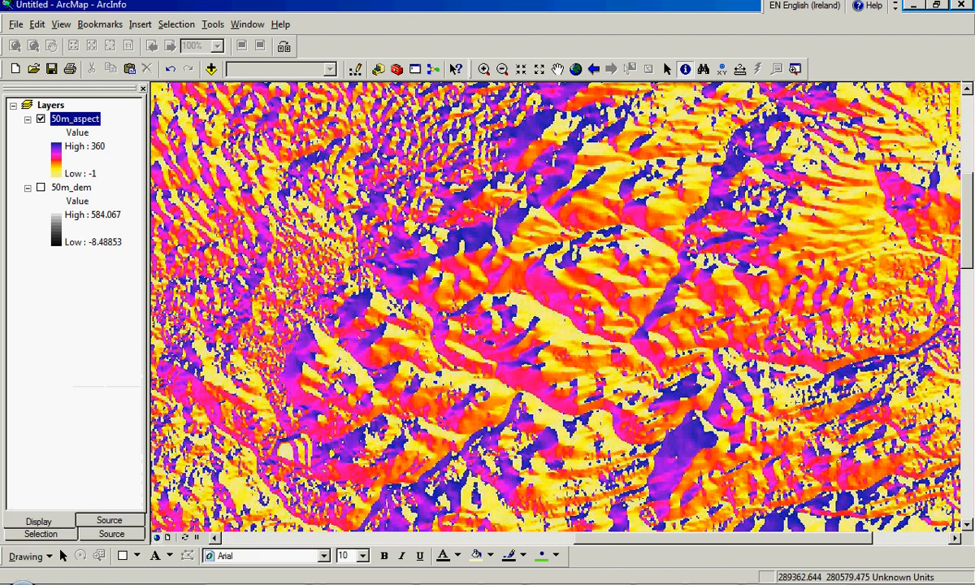
Hide the 50m_aspect layer and add the 50m_slope raster from the Lab 3 - Data folder.
{"action": "left_click", "coordinate": [41, 119]}
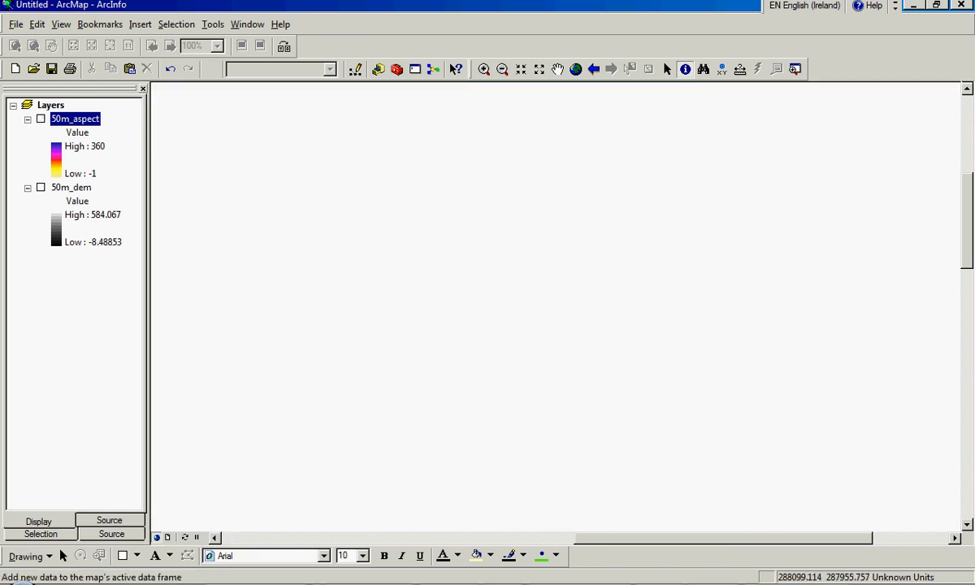
{"action": "left_click", "coordinate": [211, 69]}
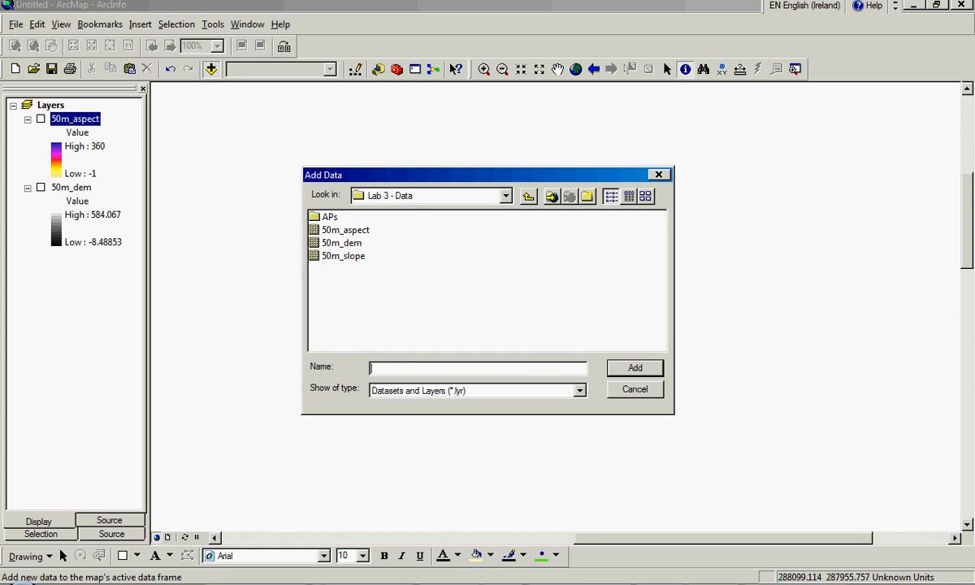
{"action": "left_click", "coordinate": [343, 256]}
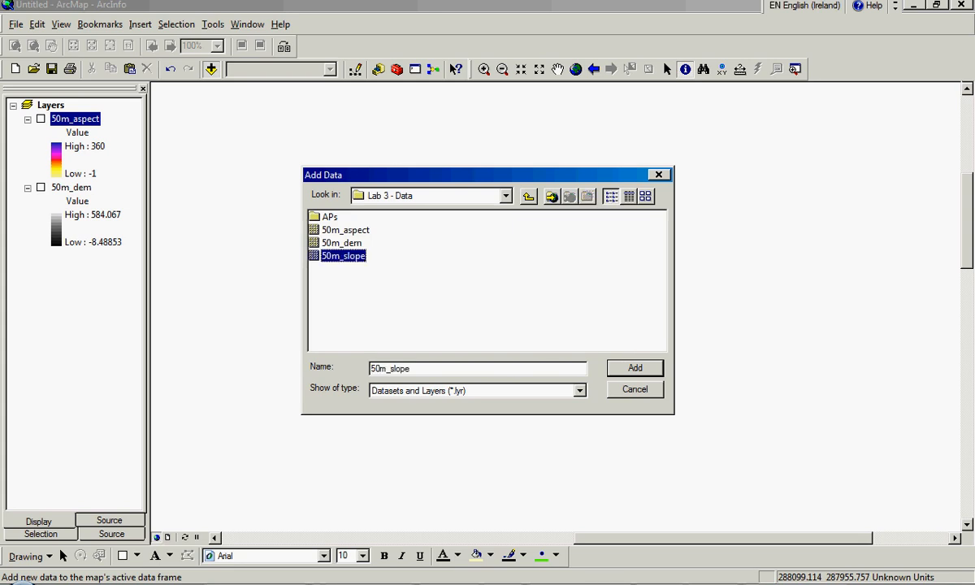
{"action": "double_click", "coordinate": [343, 256]}
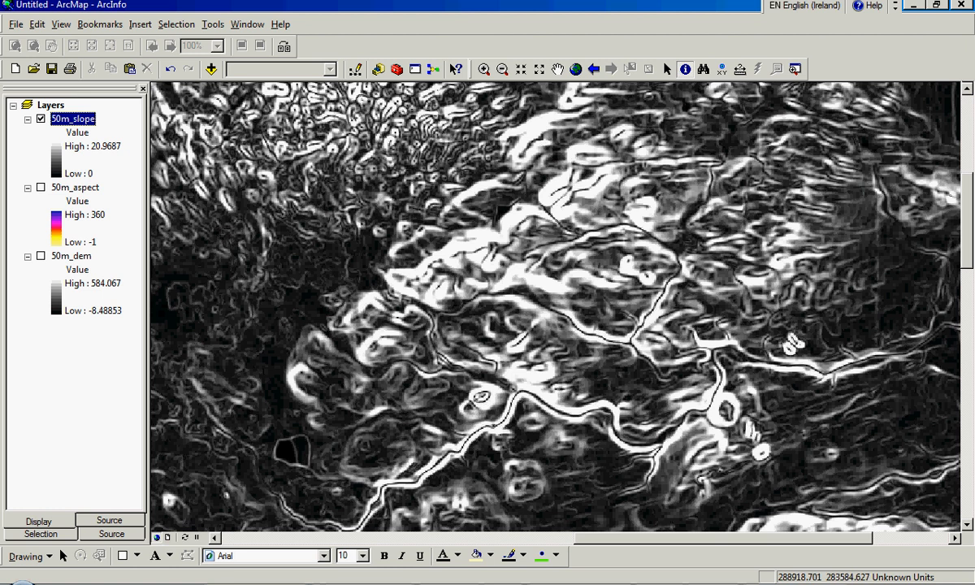
Zoom the map to the full extent of the 50m_slope layer.
{"action": "key", "text": "F2"}
{"action": "key", "text": "shift+F10"}
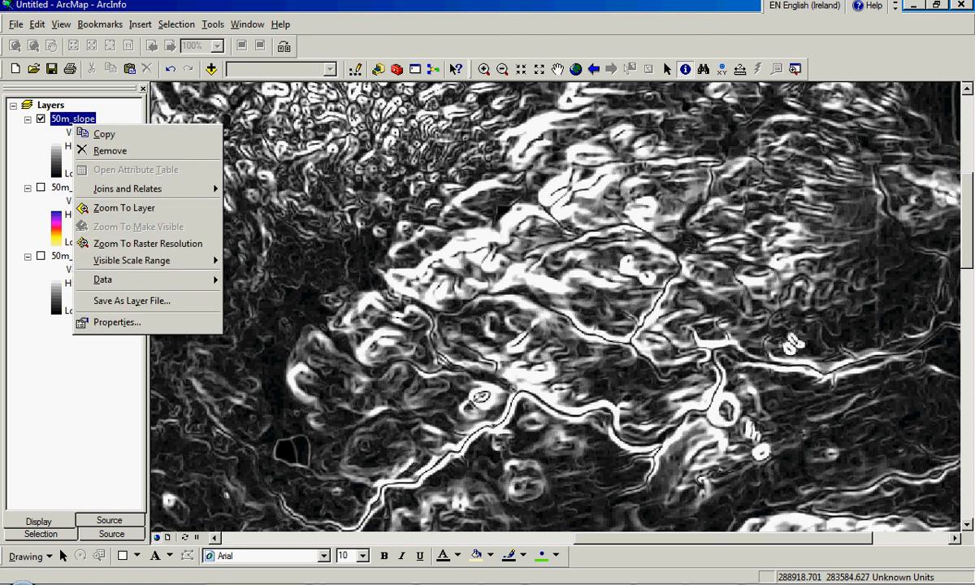
{"action": "key", "text": "Down"}
{"action": "key", "text": "Down"}
{"action": "key", "text": "Down"}
{"action": "key", "text": "Down"}
{"action": "key", "text": "Down"}
{"action": "key", "text": "Down"}
{"action": "key", "text": "Down"}
{"action": "key", "text": "Down"}
{"action": "key", "text": "Down"}
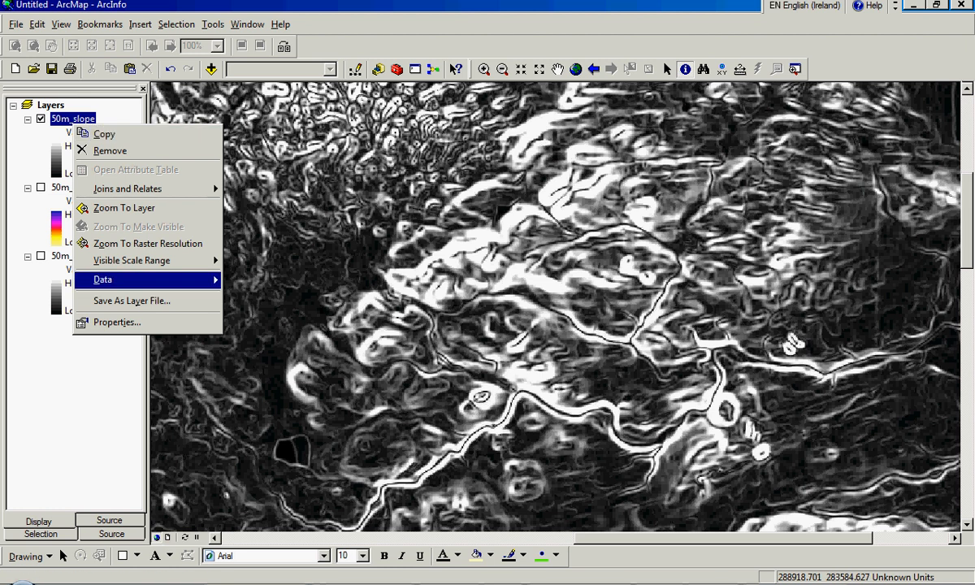
{"action": "key", "text": "Up"}
{"action": "key", "text": "Up"}
{"action": "key", "text": "Up"}
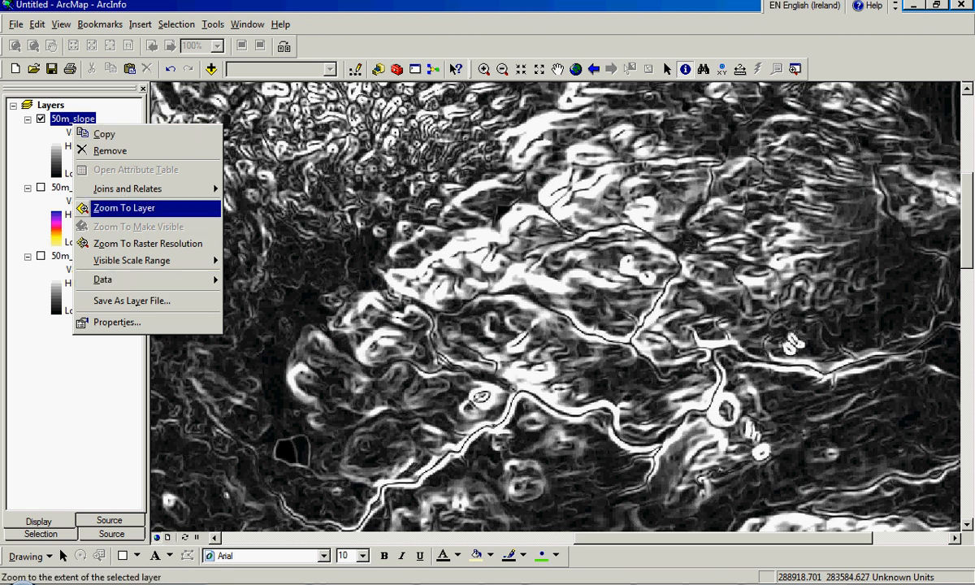
{"action": "key", "text": "Return"}
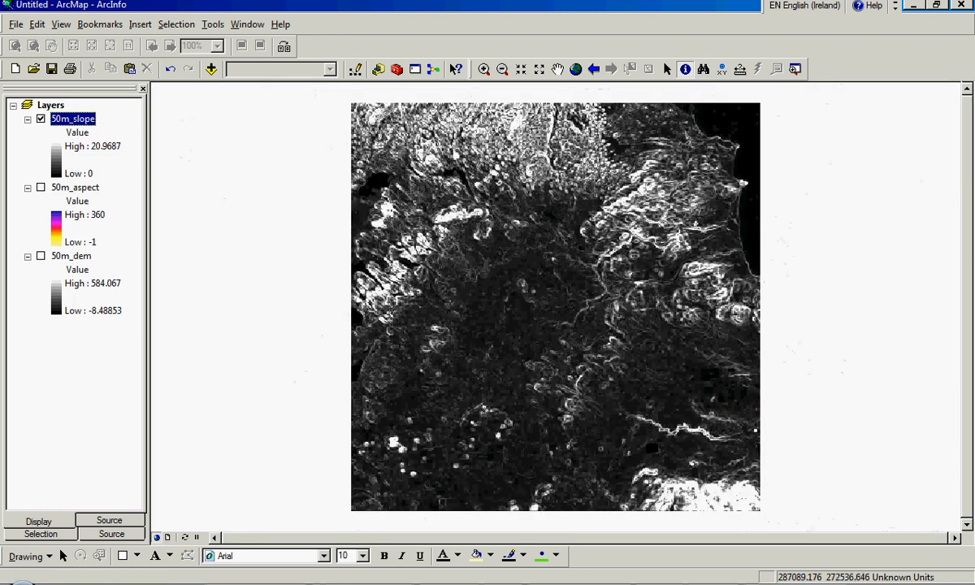
{"action": "left_click", "coordinate": [50, 104]}
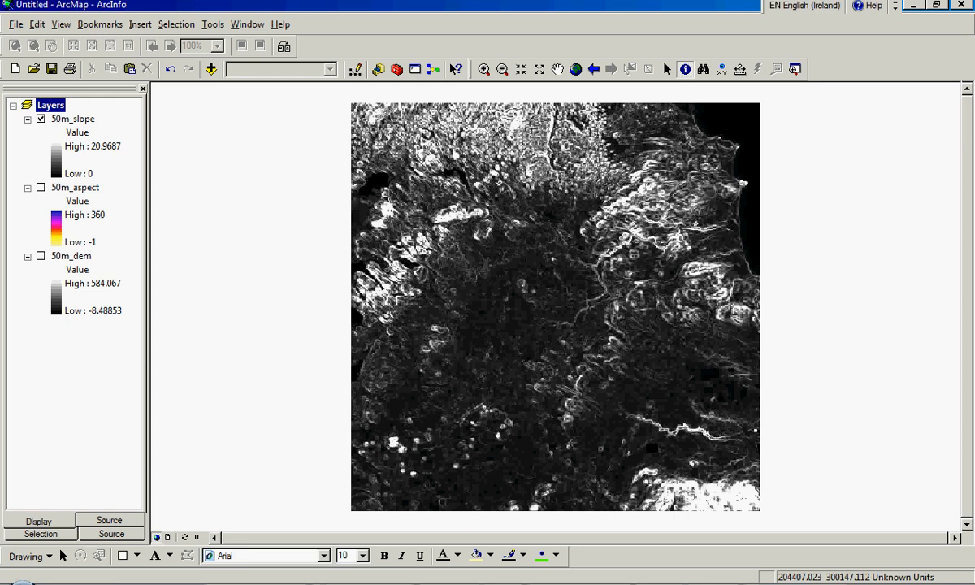
{"action": "right_click", "coordinate": [50, 105]}
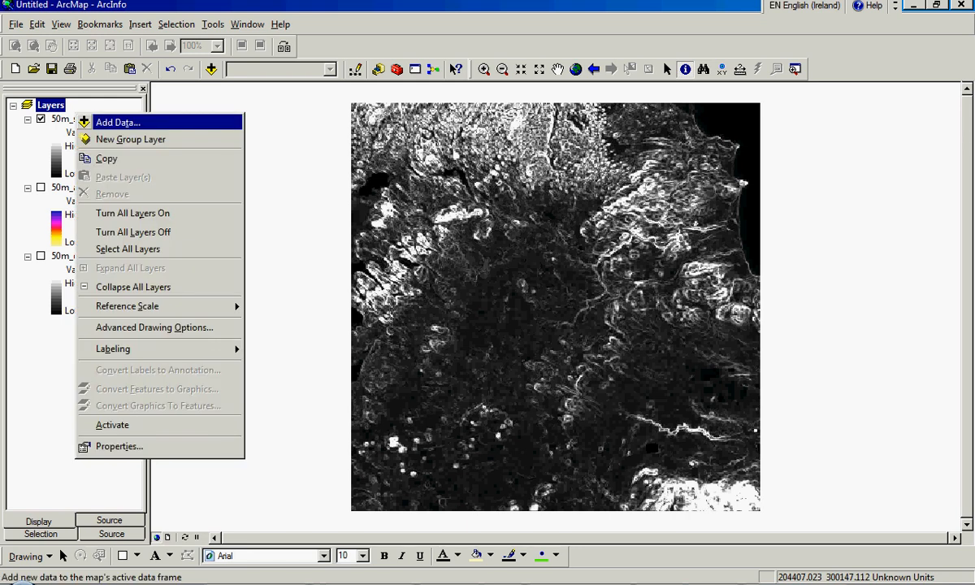
{"action": "left_click", "coordinate": [119, 446]}
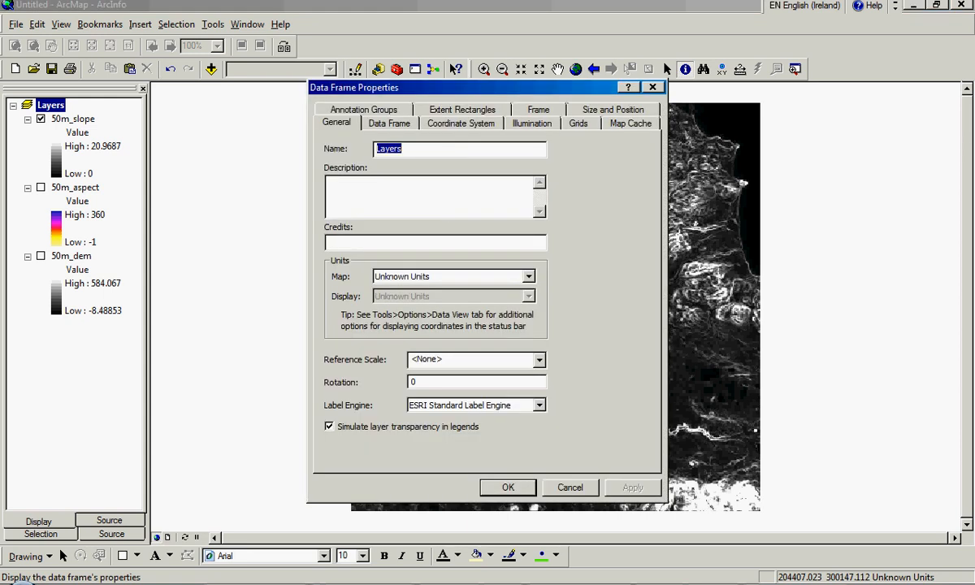
{"action": "left_click", "coordinate": [571, 487]}
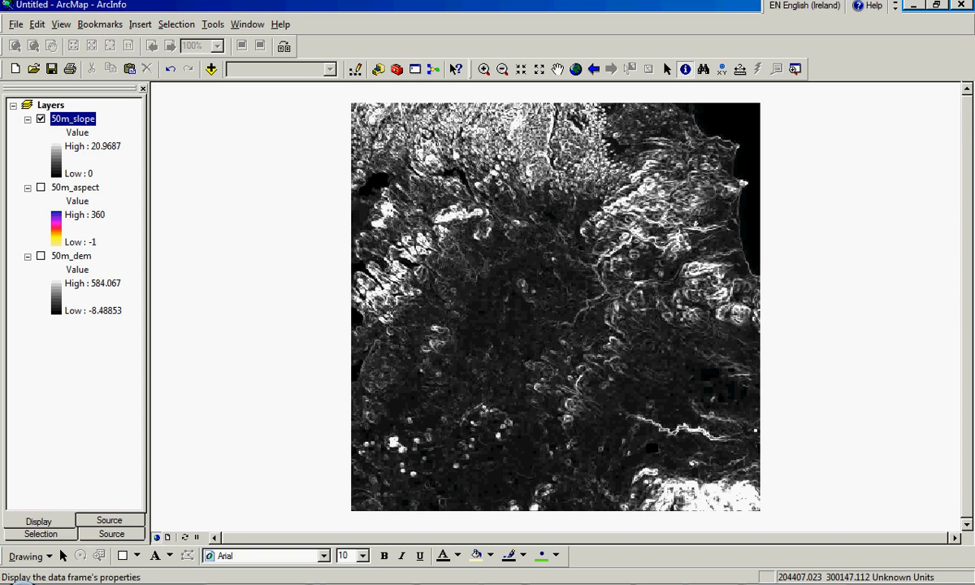
Symbolize the 50m_slope layer with the brown-yellow-teal color ramp, inverted, and apply it.
{"action": "right_click", "coordinate": [73, 118]}
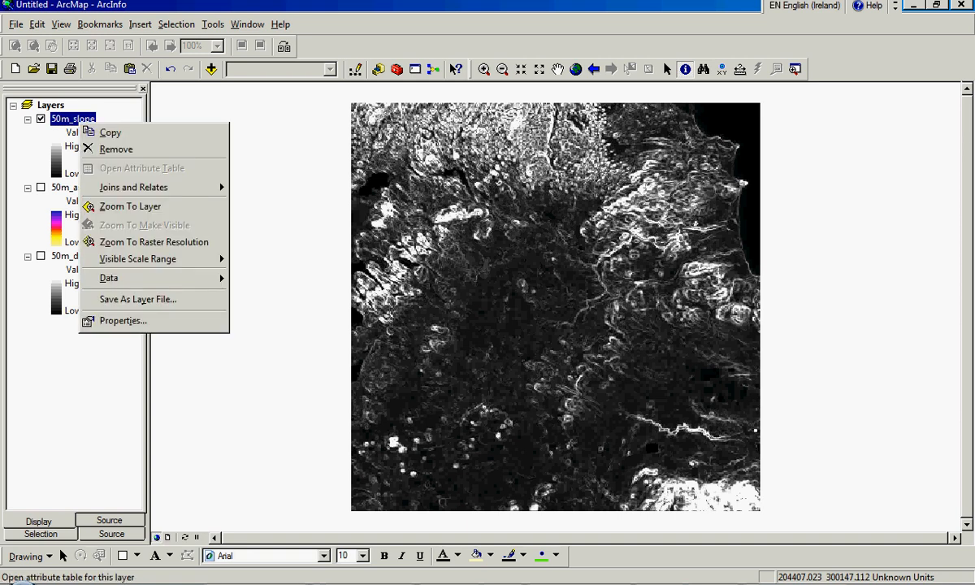
{"action": "left_click", "coordinate": [105, 301]}
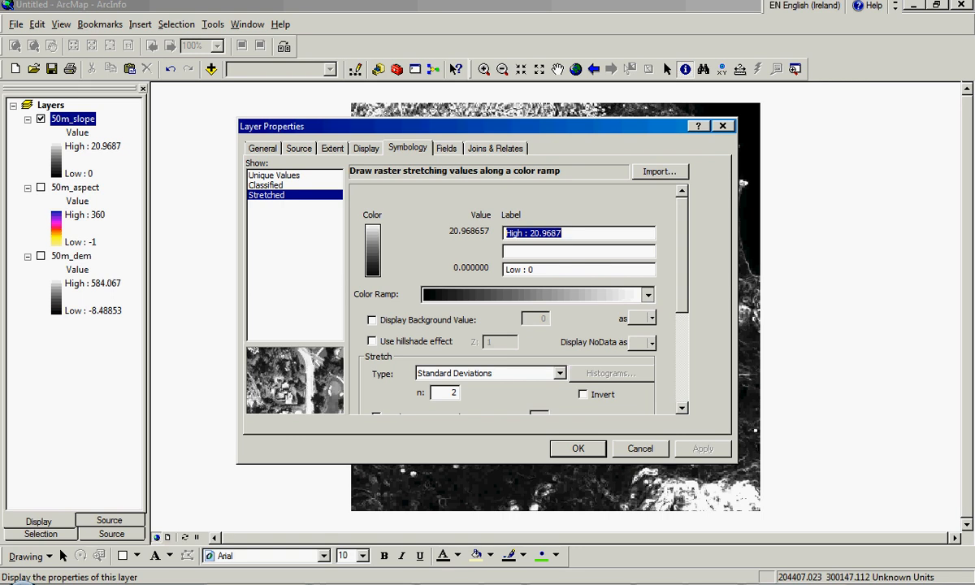
{"action": "left_click", "coordinate": [648, 295]}
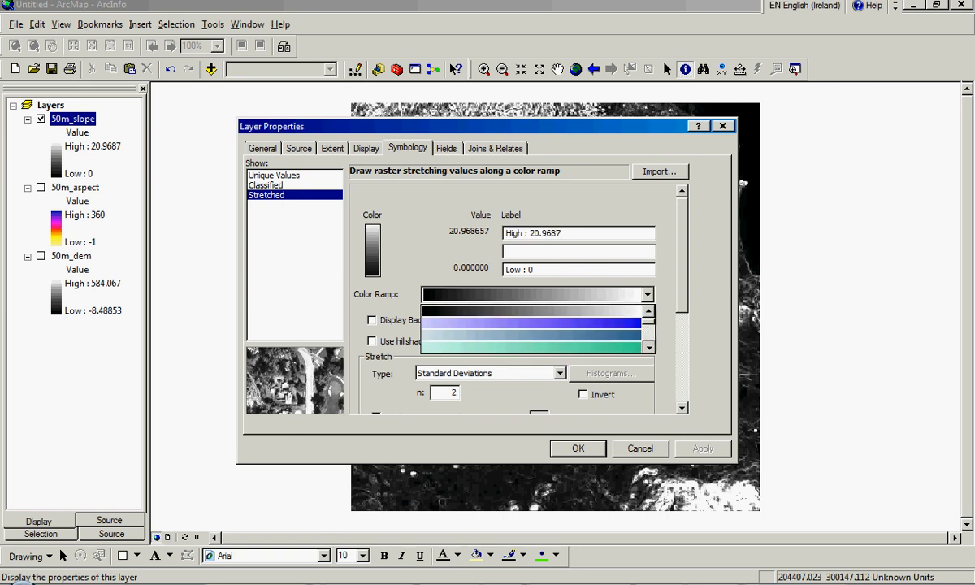
{"action": "left_click", "coordinate": [649, 348]}
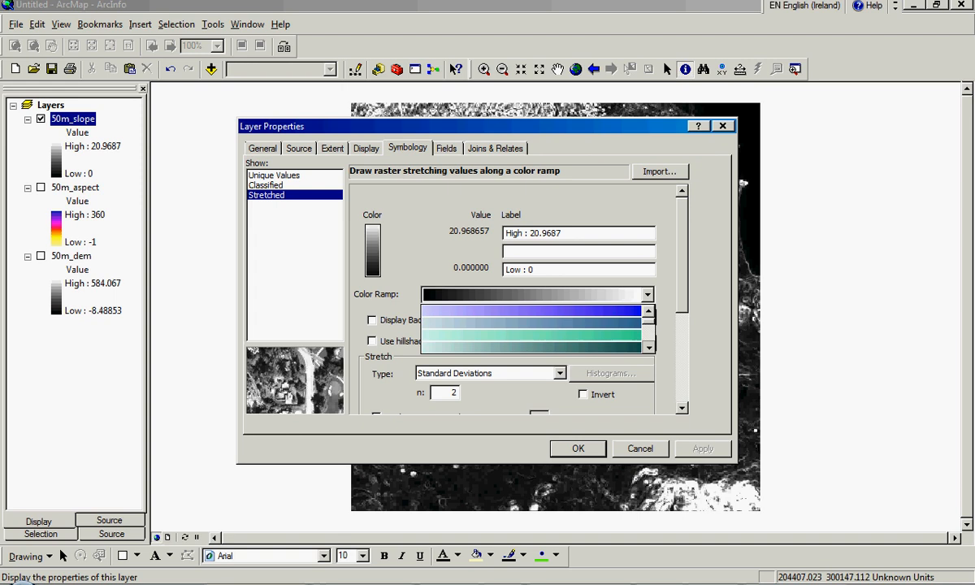
{"action": "left_click", "coordinate": [649, 348]}
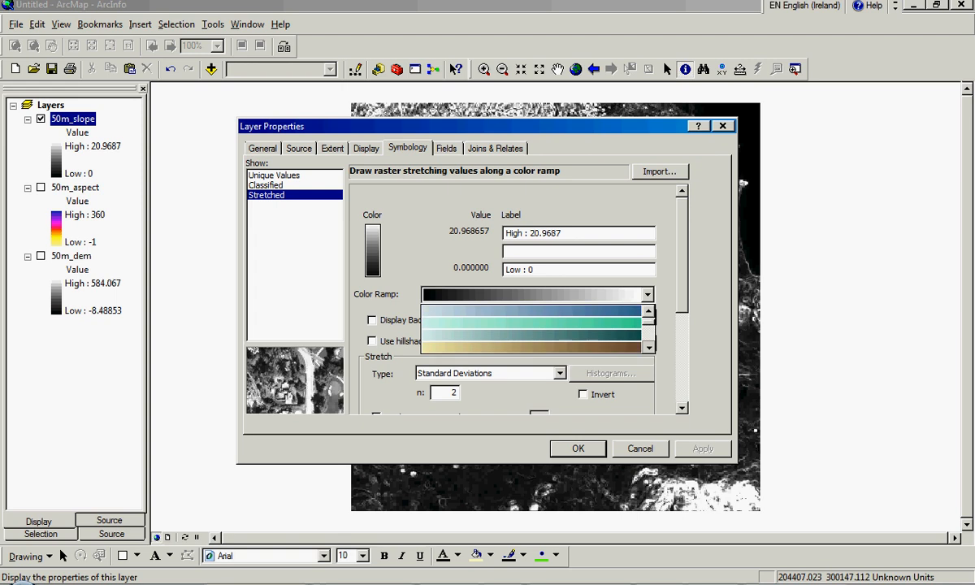
{"action": "left_click", "coordinate": [649, 348]}
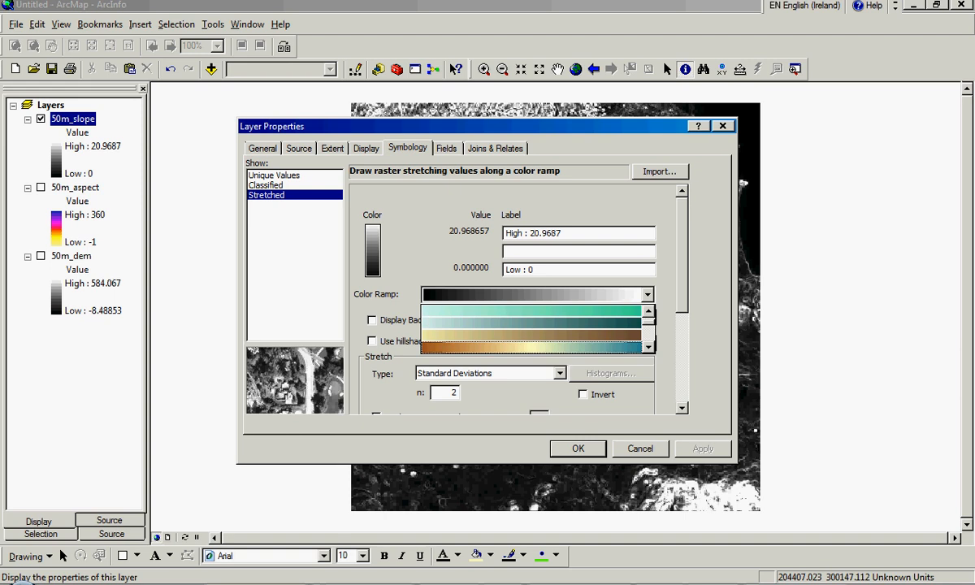
{"action": "left_click", "coordinate": [531, 347]}
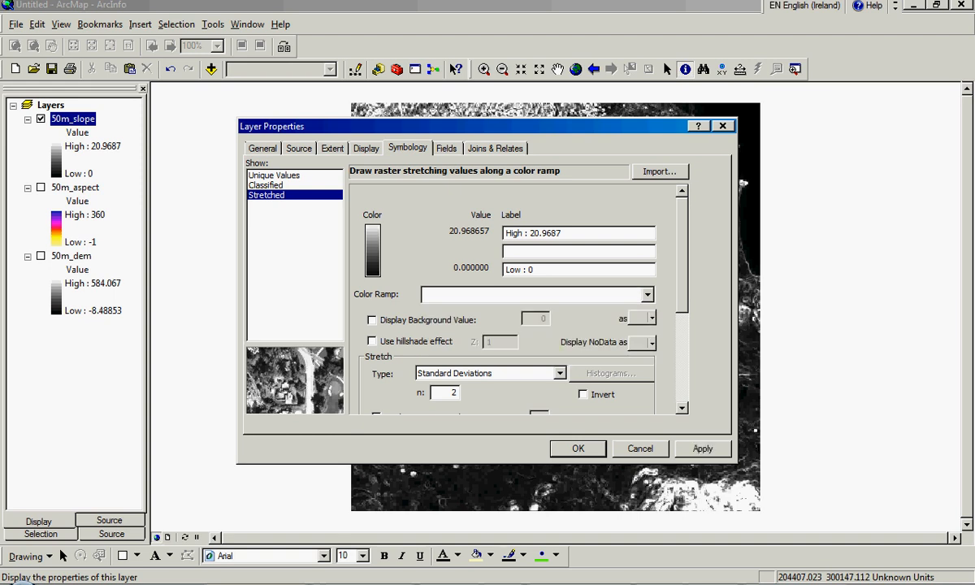
{"action": "left_click", "coordinate": [583, 394]}
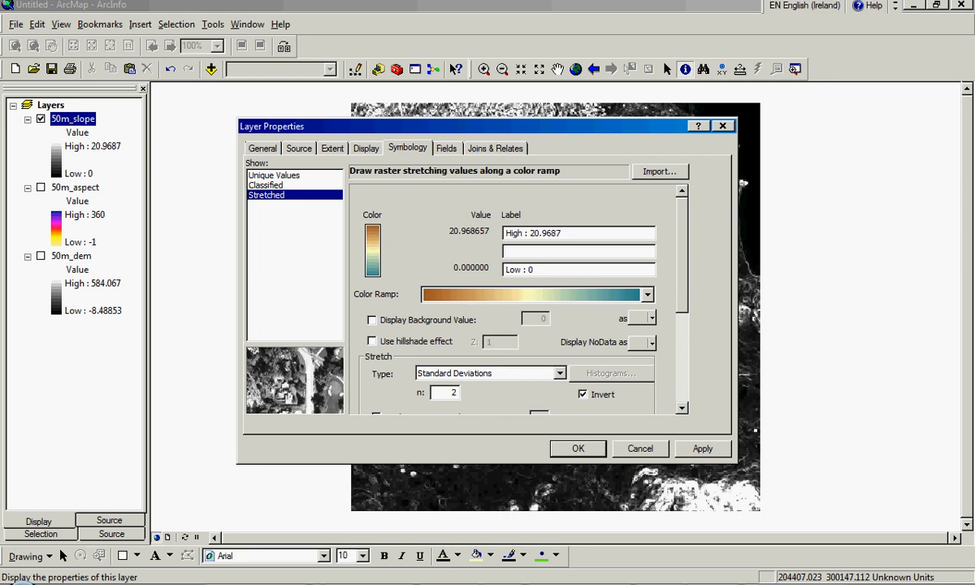
{"action": "left_click", "coordinate": [578, 448]}
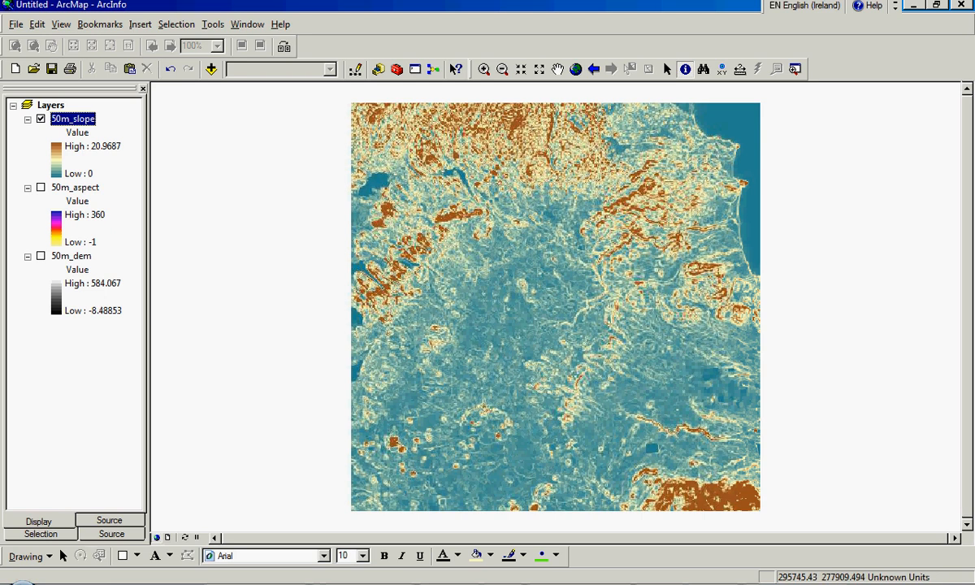
Identify the slope pixel values on a steep brown ridge and in a flat blue area of the northeastern uplands, and close the results.
{"action": "left_click", "coordinate": [485, 70]}
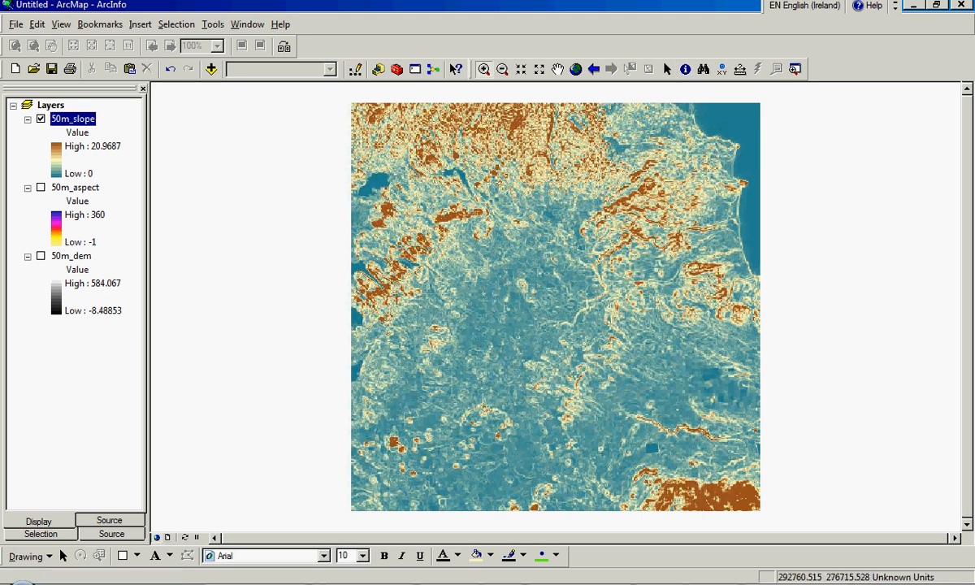
{"action": "mouse_move", "coordinate": [571, 178]}
{"action": "left_mouse_down"}
{"action": "mouse_move", "coordinate": [651, 242]}
{"action": "mouse_move", "coordinate": [665, 273]}
{"action": "left_mouse_up"}
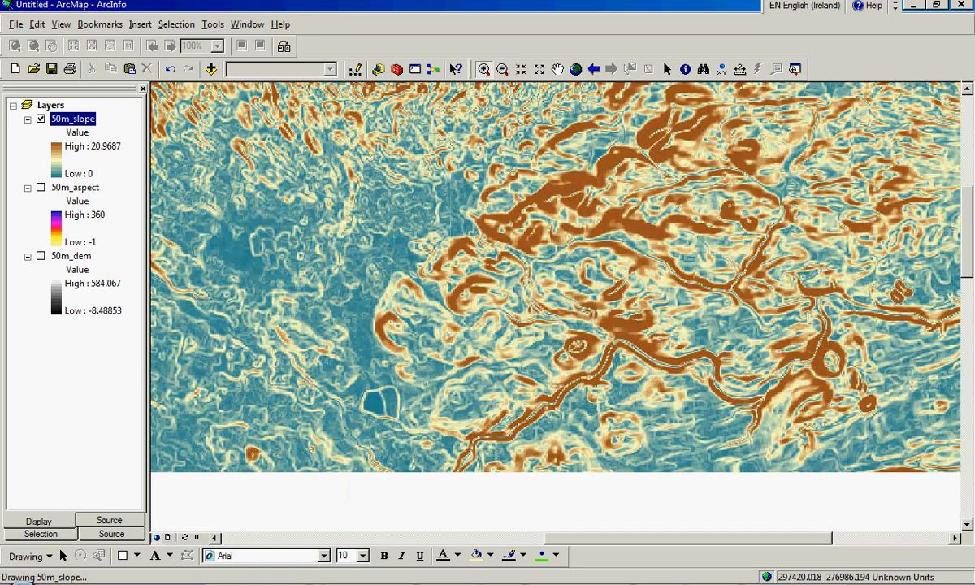
{"action": "left_click", "coordinate": [685, 69]}
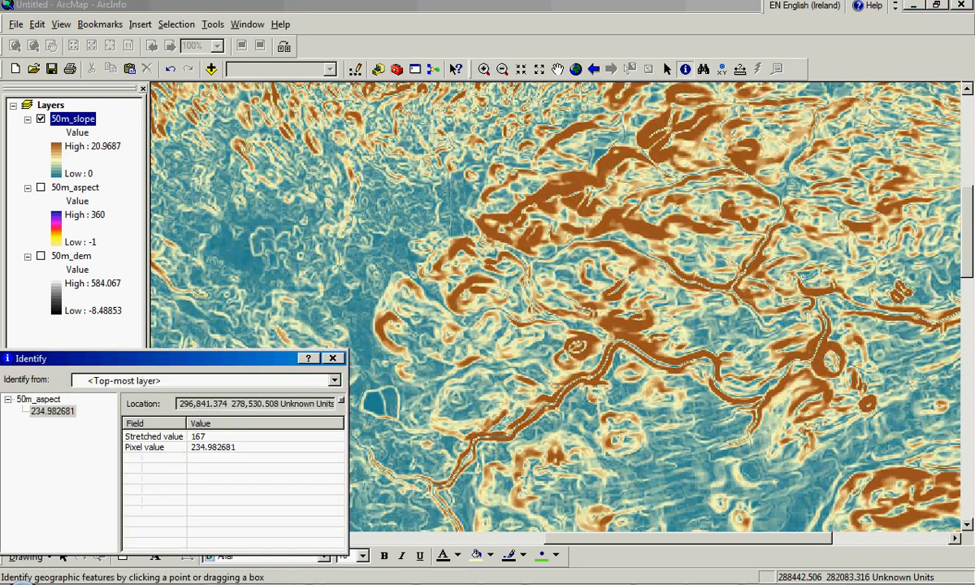
{"action": "left_click", "coordinate": [618, 166]}
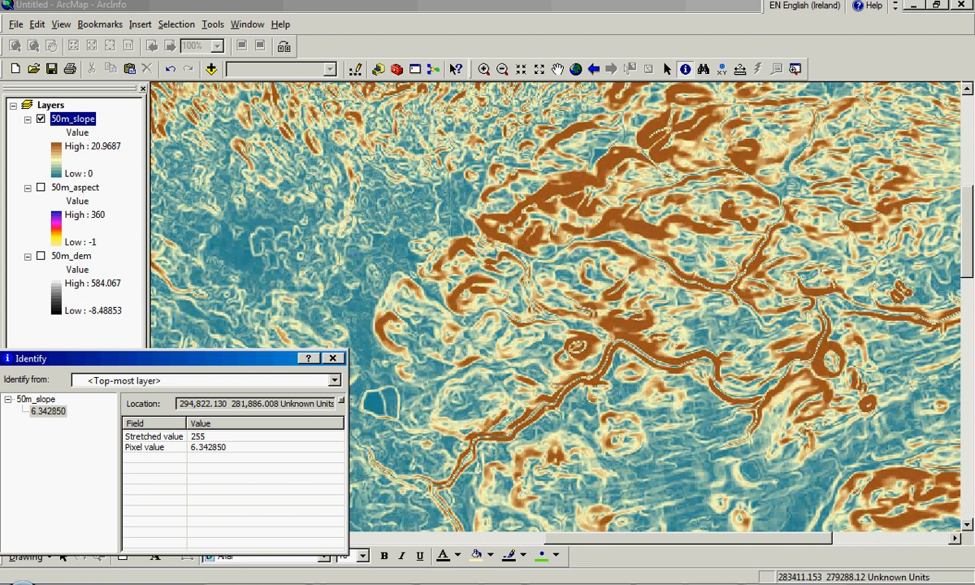
{"action": "left_click", "coordinate": [392, 242]}
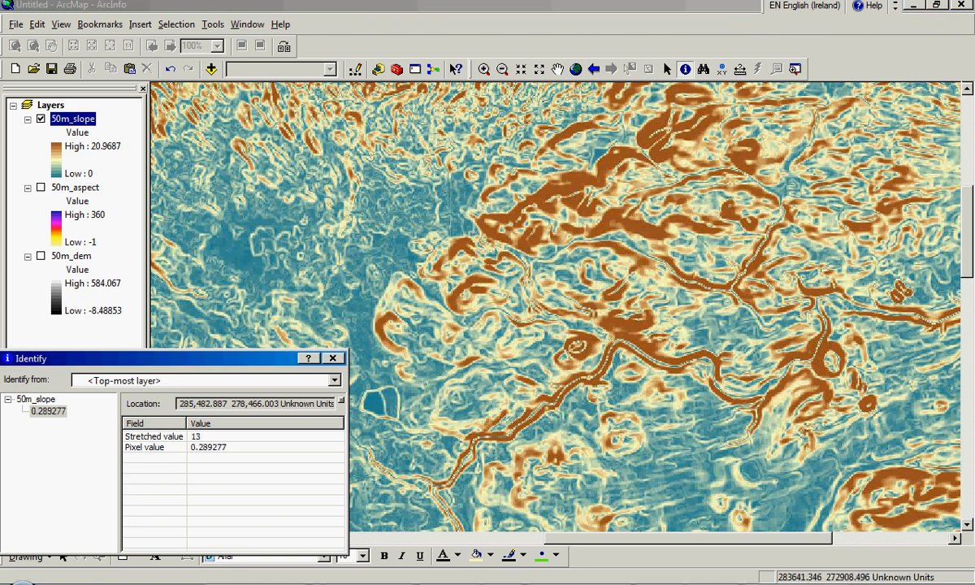
{"action": "left_click", "coordinate": [333, 358]}
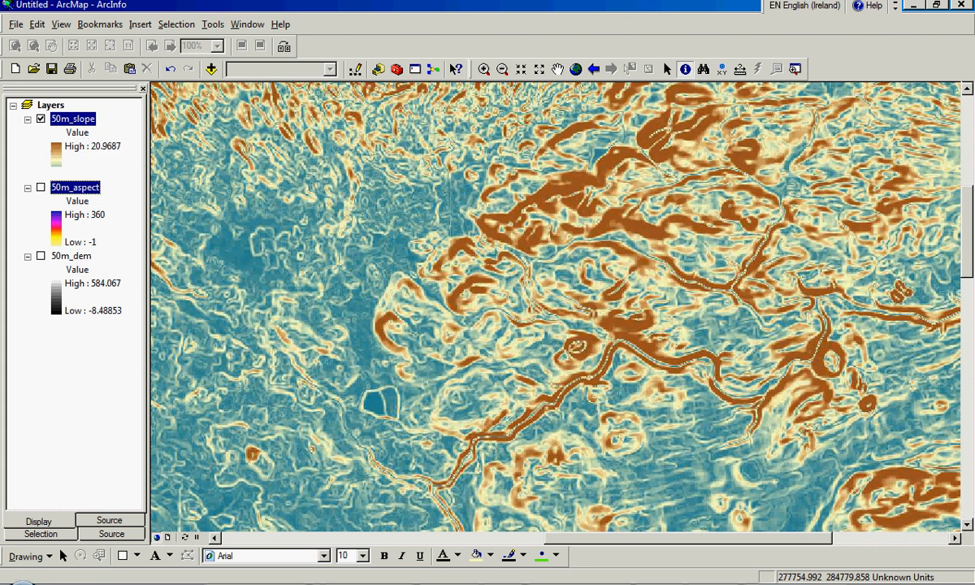
Remove the 50m_slope and 50m_aspect layers from the map and turn on the 50m_dem layer.
{"action": "right_click", "coordinate": [80, 189]}
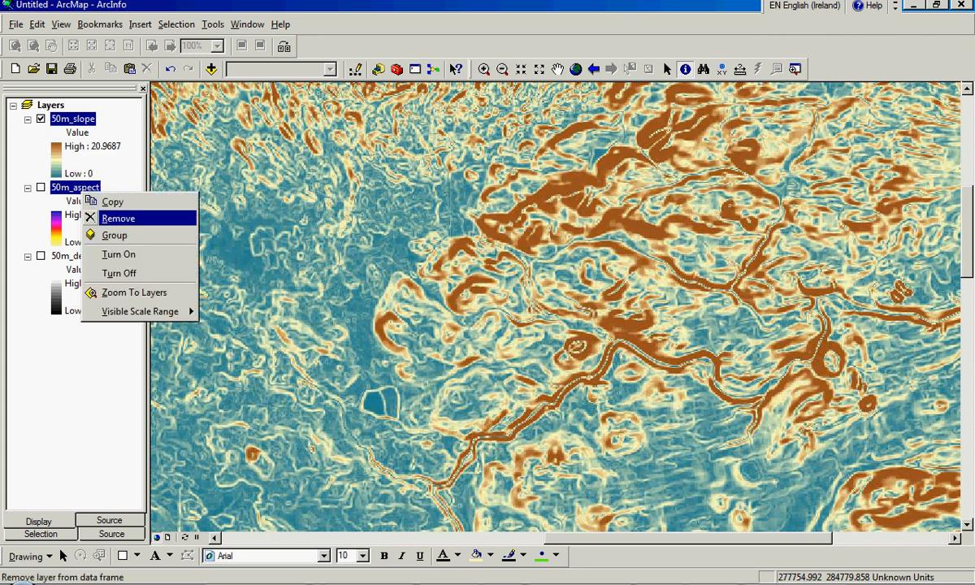
{"action": "key", "text": "Escape"}
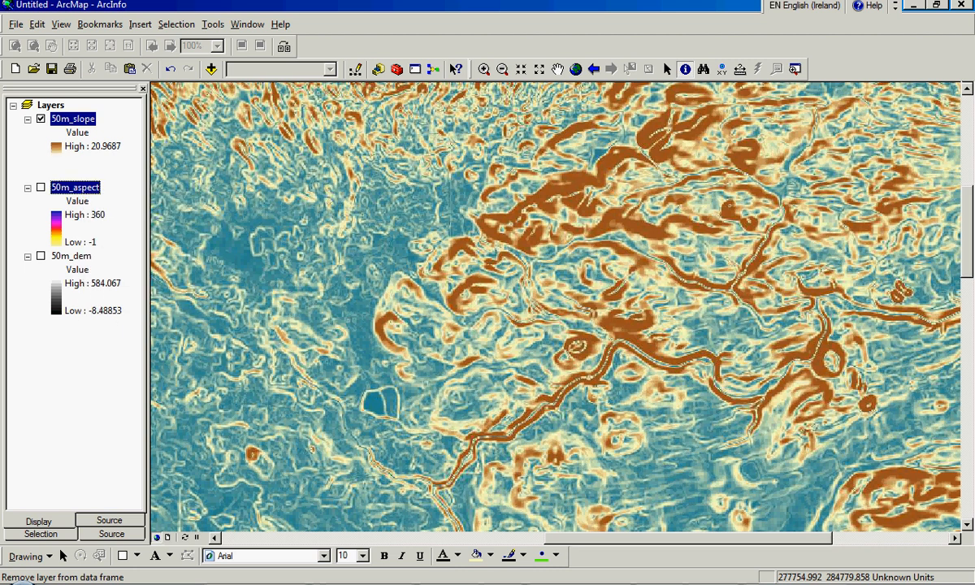
{"action": "key", "text": "Delete"}
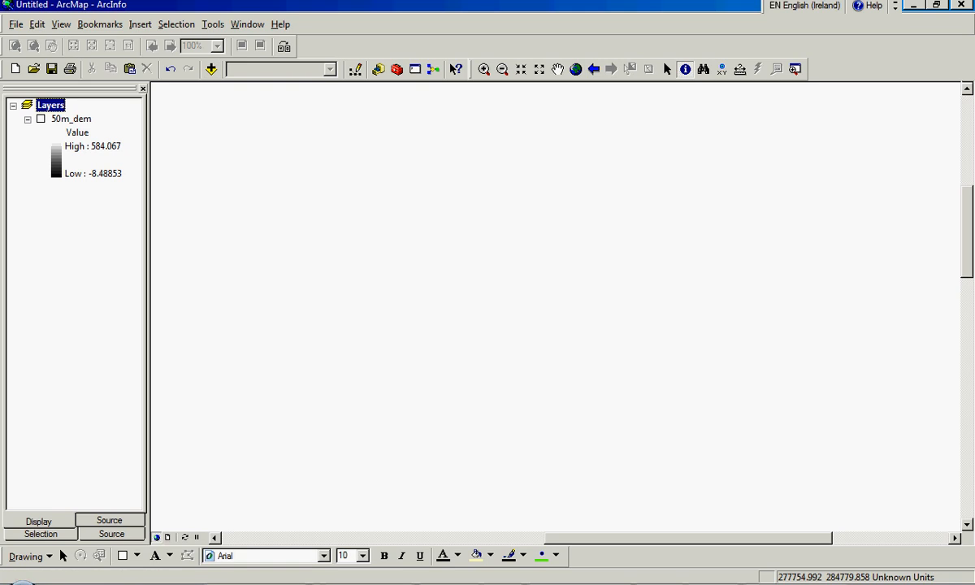
{"action": "left_click", "coordinate": [41, 118]}
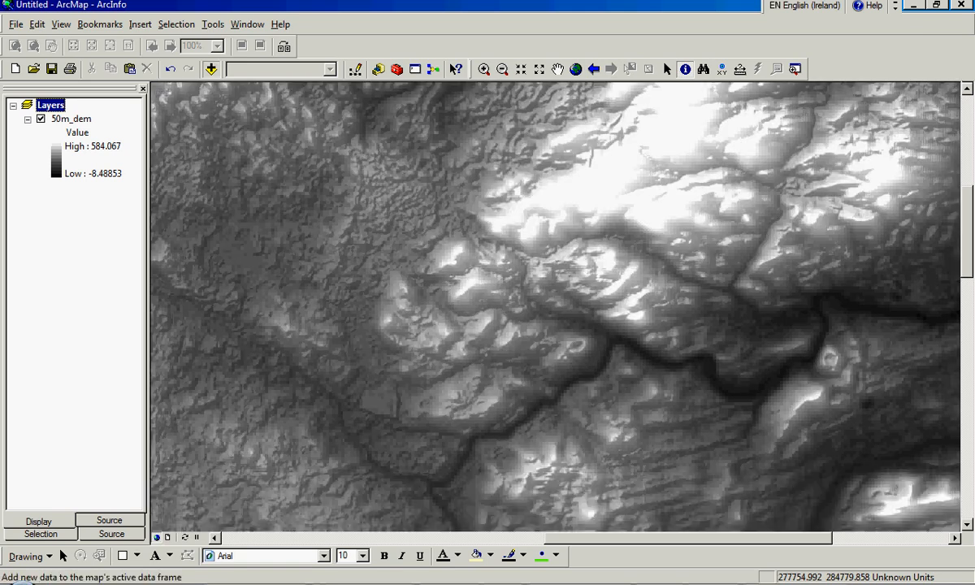
Add the aerial photos O1945-A.ecw to O1945-D.ecw from the APs folder and zoom to their combined extent.
{"action": "left_click", "coordinate": [212, 69]}
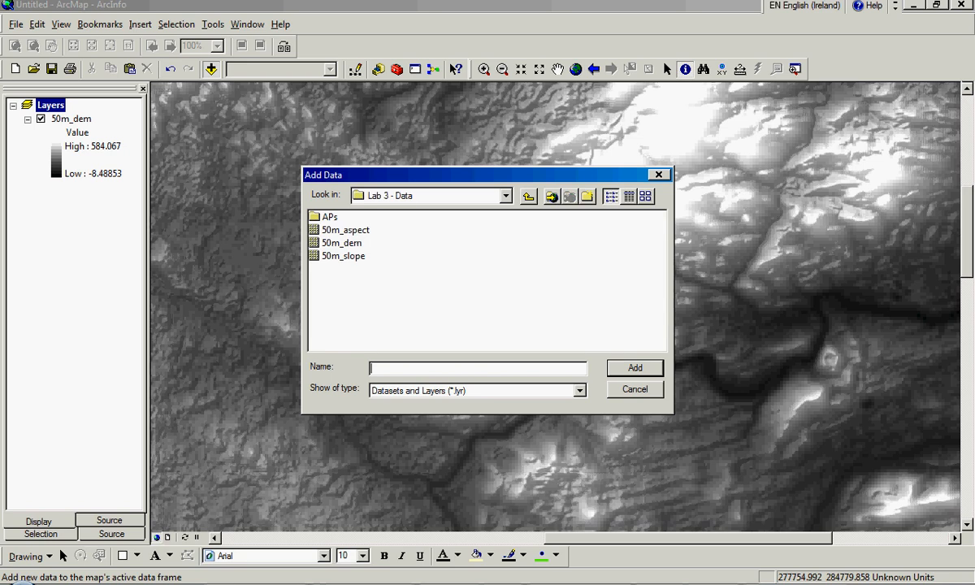
{"action": "double_click", "coordinate": [329, 217]}
{"action": "left_click", "coordinate": [348, 217]}
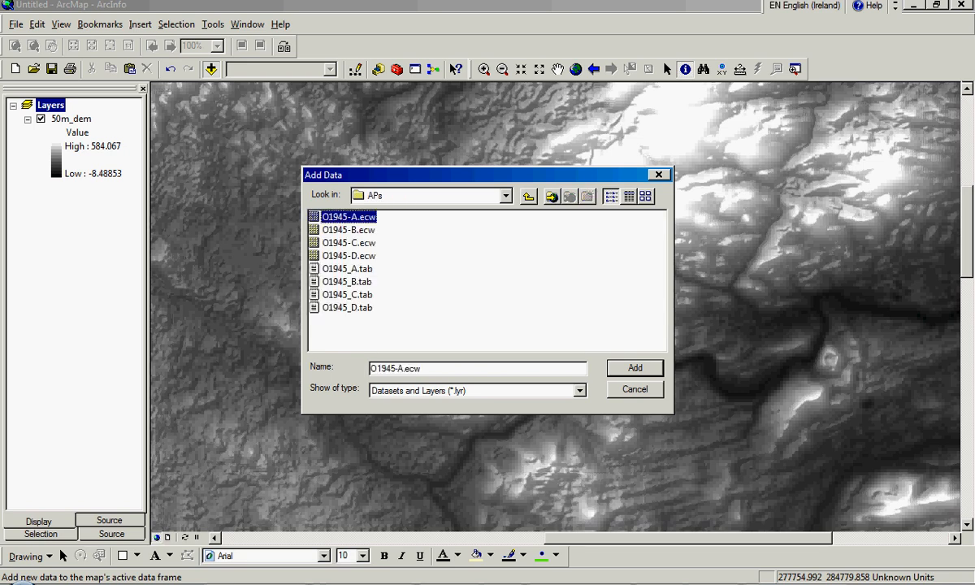
{"action": "left_click", "coordinate": [348, 255], "text": "shift"}
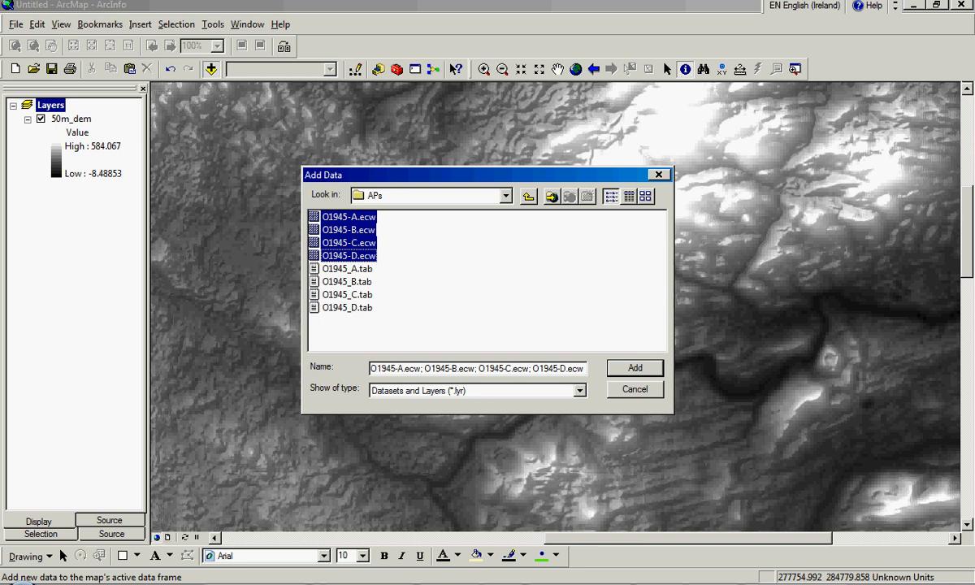
{"action": "key", "text": "Return"}
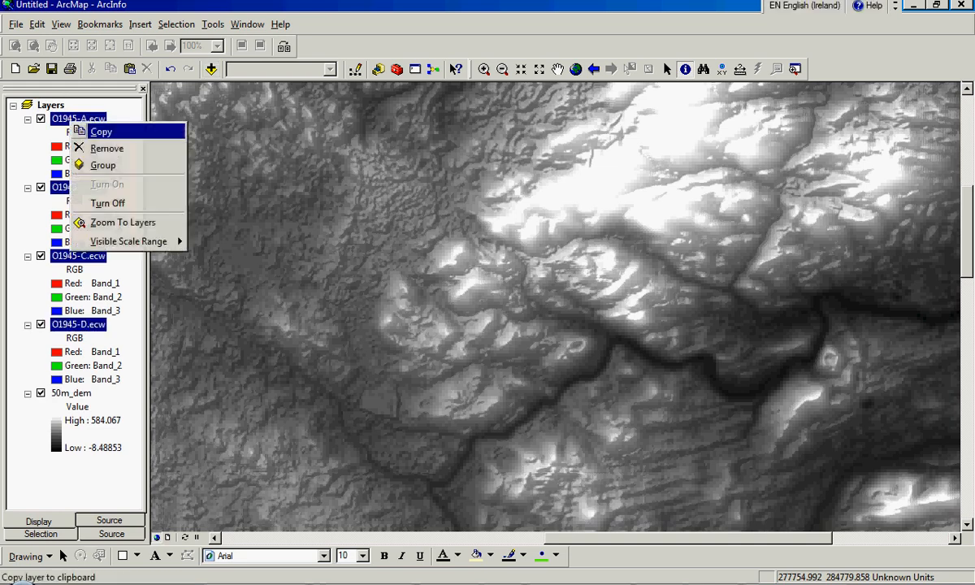
{"action": "left_click", "coordinate": [122, 222]}
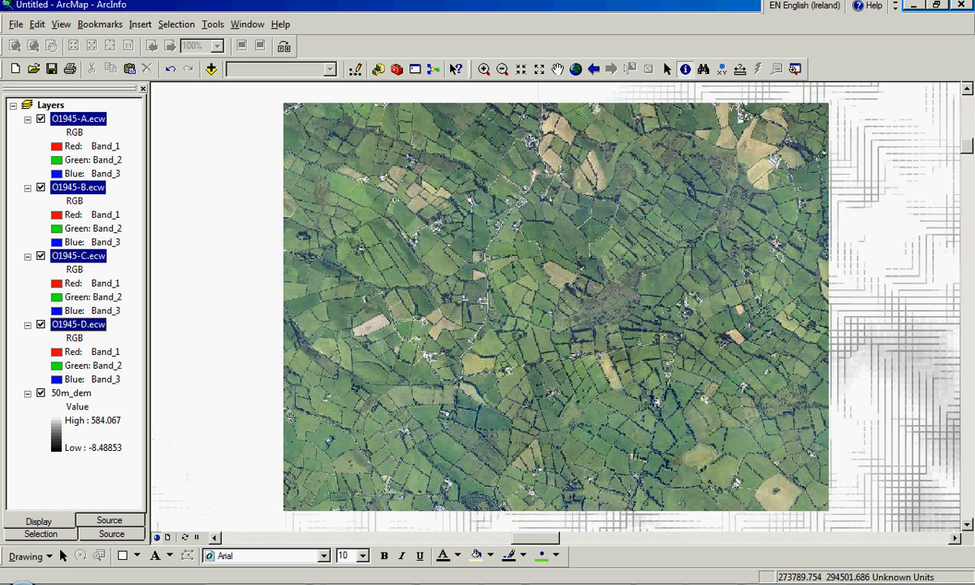
Clear the multiple layer selection, and turn the O1945-D.ecw layer off and on again to check which area it covers.
{"action": "left_click", "coordinate": [99, 487]}
{"action": "left_click", "coordinate": [93, 228]}
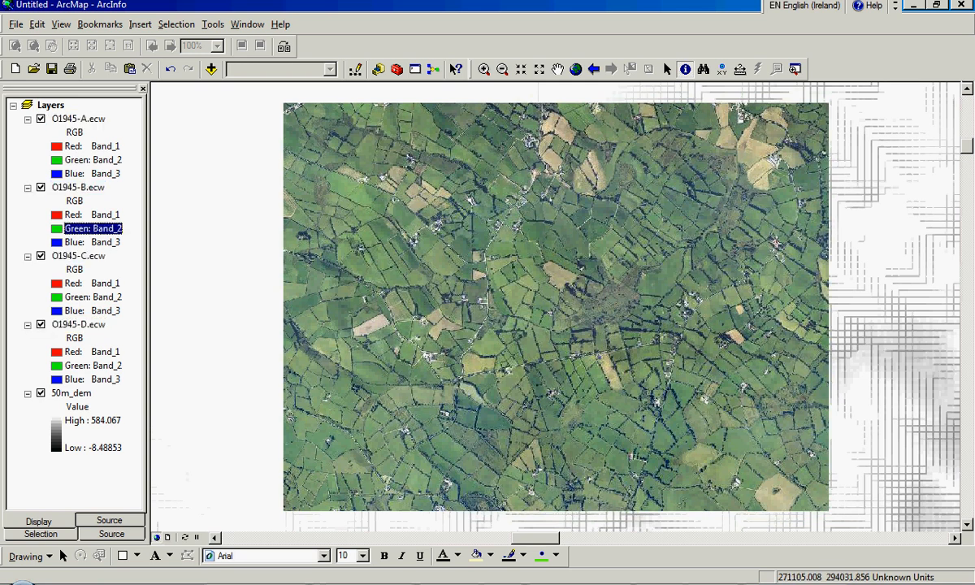
{"action": "left_click", "coordinate": [41, 325]}
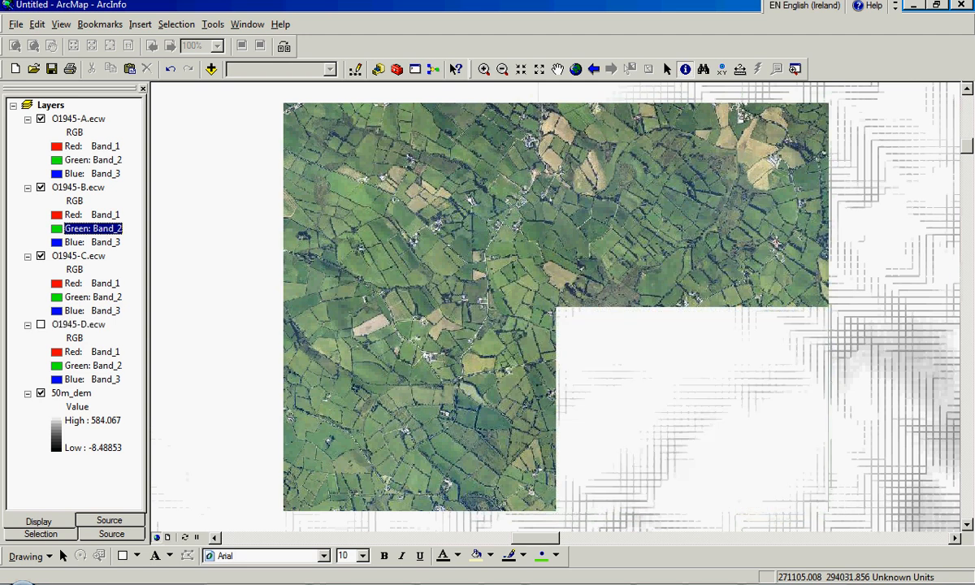
{"action": "left_click", "coordinate": [41, 324]}
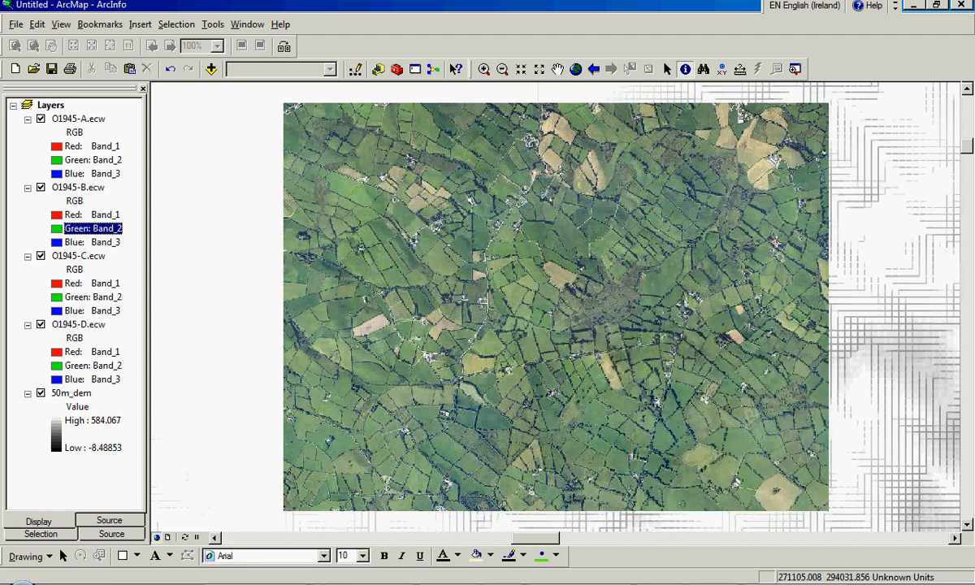
Group the four aerial photo layers O1945-A.ecw to O1945-D.ecw into a single group layer.
{"action": "left_click", "coordinate": [78, 118]}
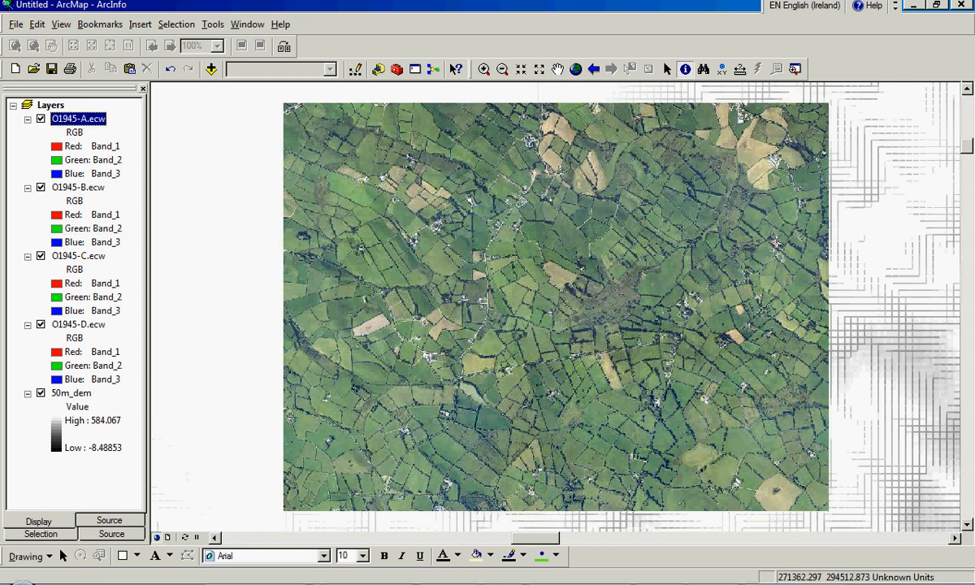
{"action": "left_click", "coordinate": [79, 188], "text": "ctrl"}
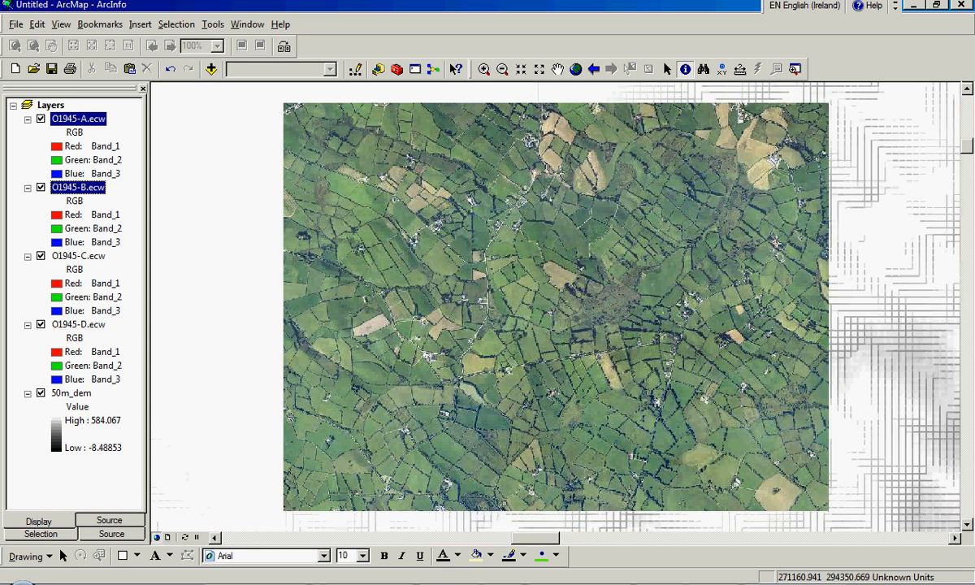
{"action": "left_click", "coordinate": [78, 256], "text": "ctrl"}
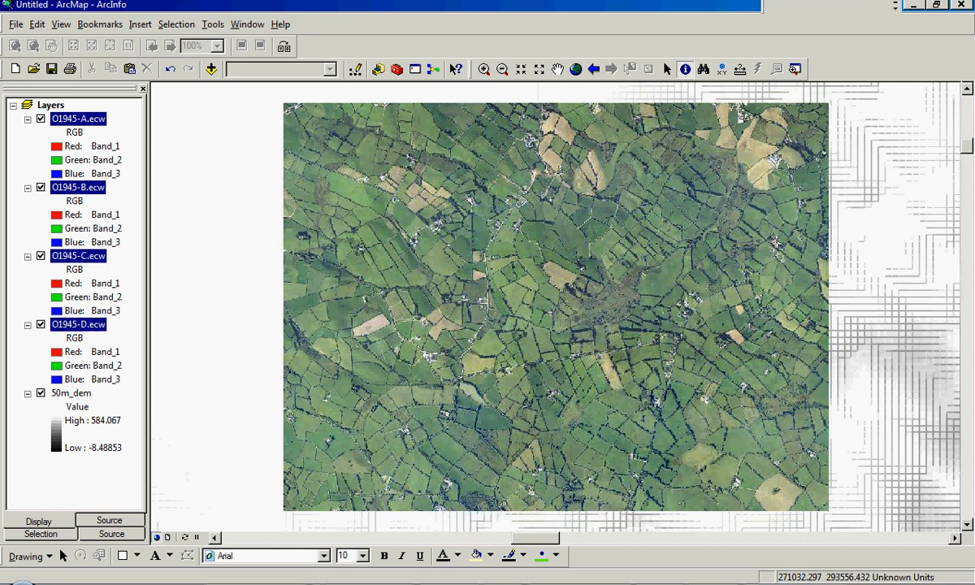
{"action": "right_click", "coordinate": [86, 188]}
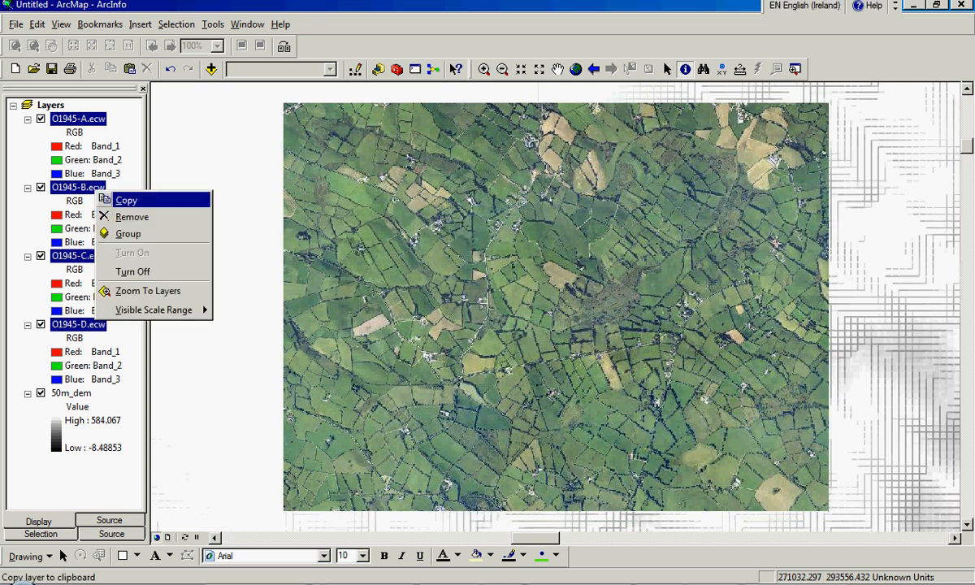
{"action": "left_click", "coordinate": [114, 231]}
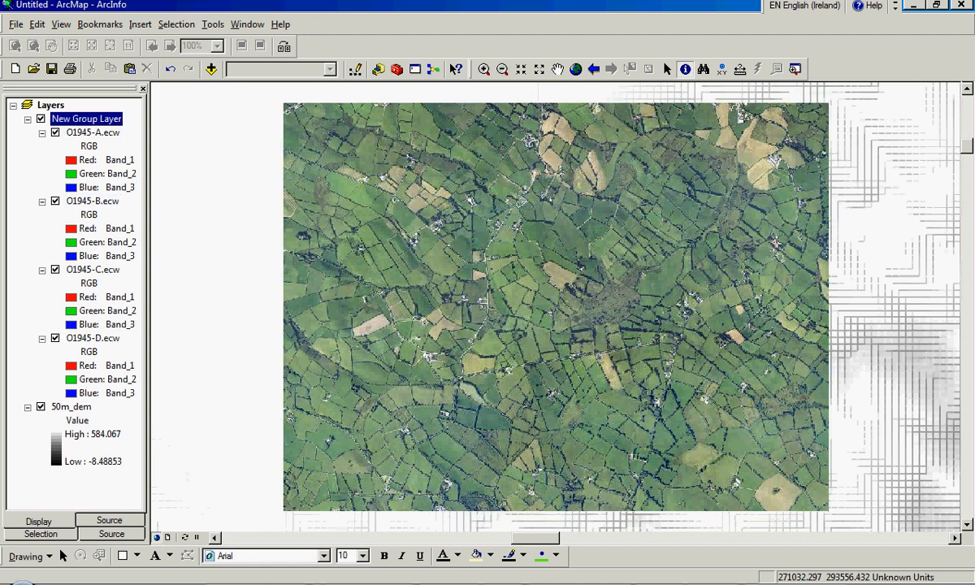
Rename the new group layer to APs, and turn the whole group off and on again to compare it with the DEM.
{"action": "right_click", "coordinate": [67, 119]}
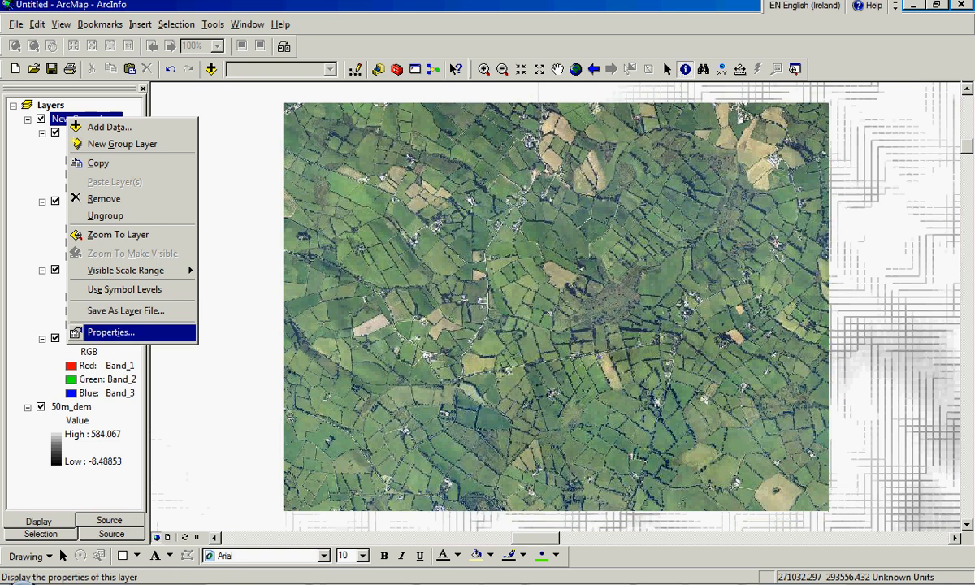
{"action": "left_click", "coordinate": [112, 333]}
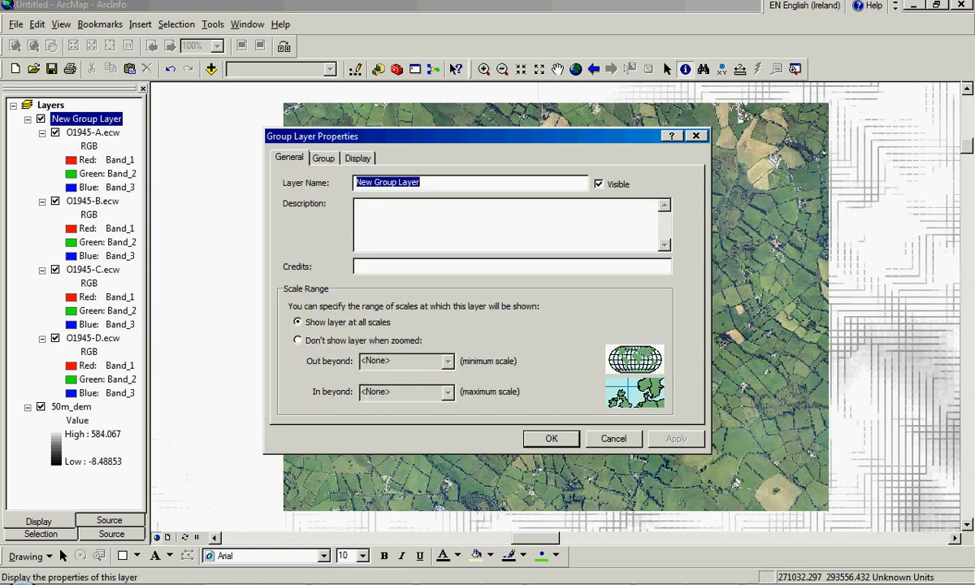
{"action": "type", "text": "AP"}
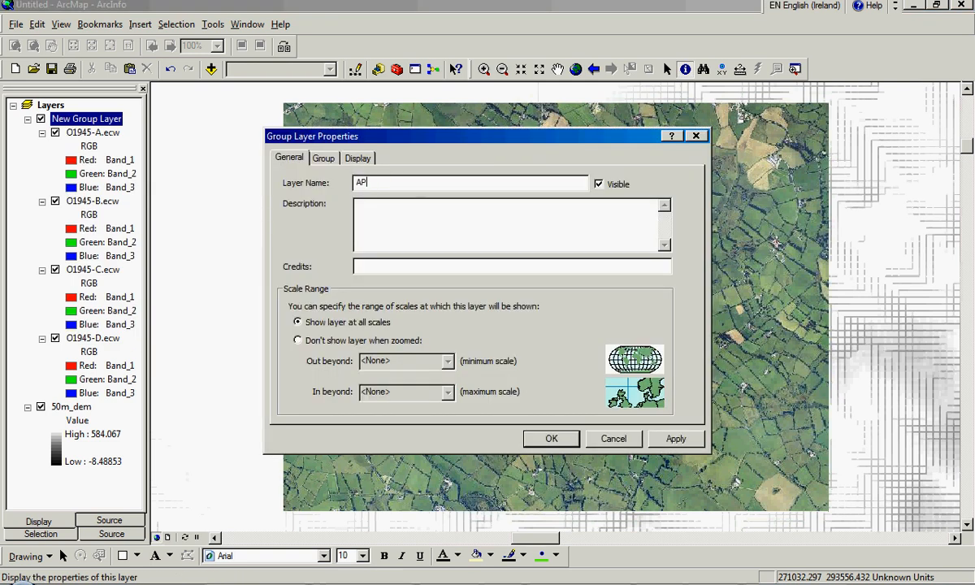
{"action": "type", "text": "s"}
{"action": "key", "text": "Return"}
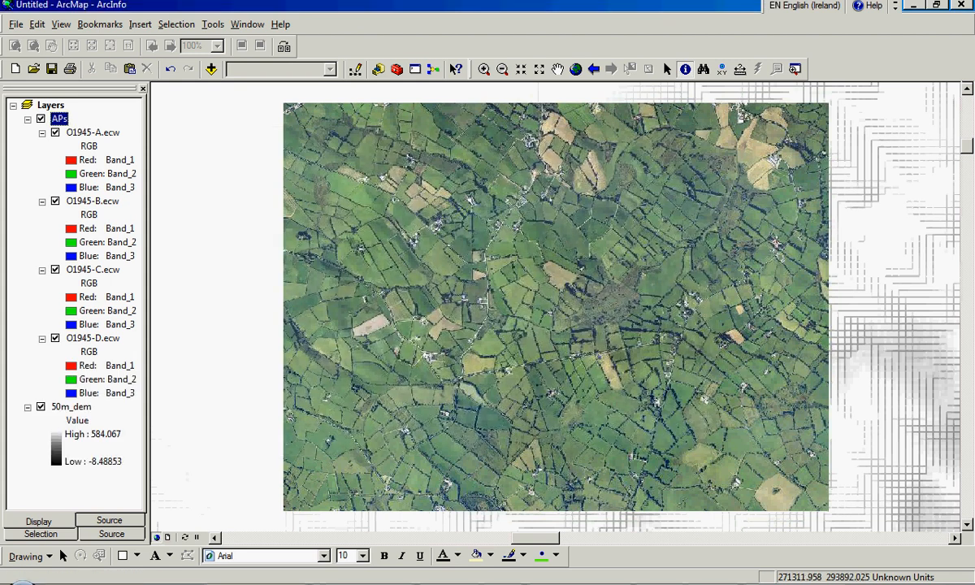
{"action": "left_click", "coordinate": [40, 119]}
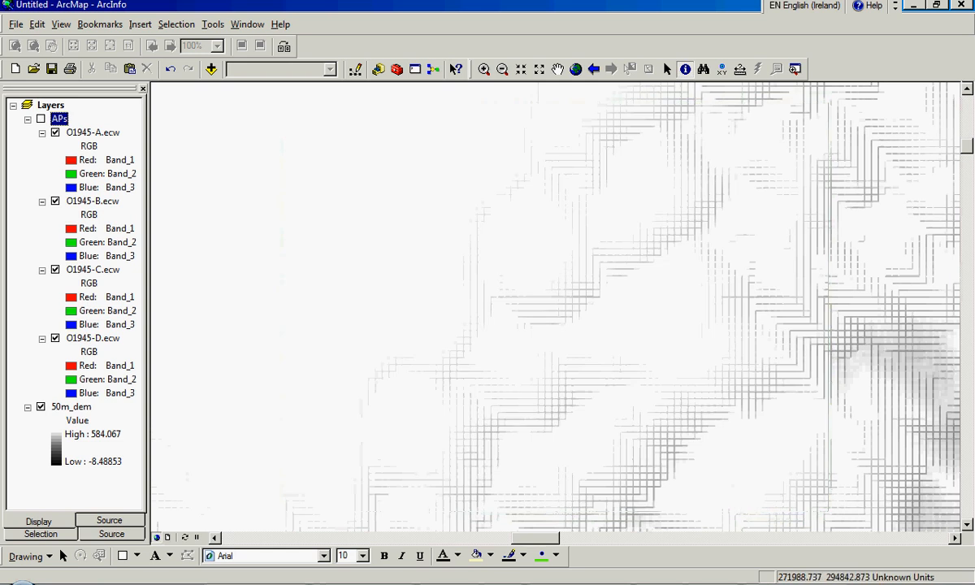
{"action": "left_click", "coordinate": [41, 119]}
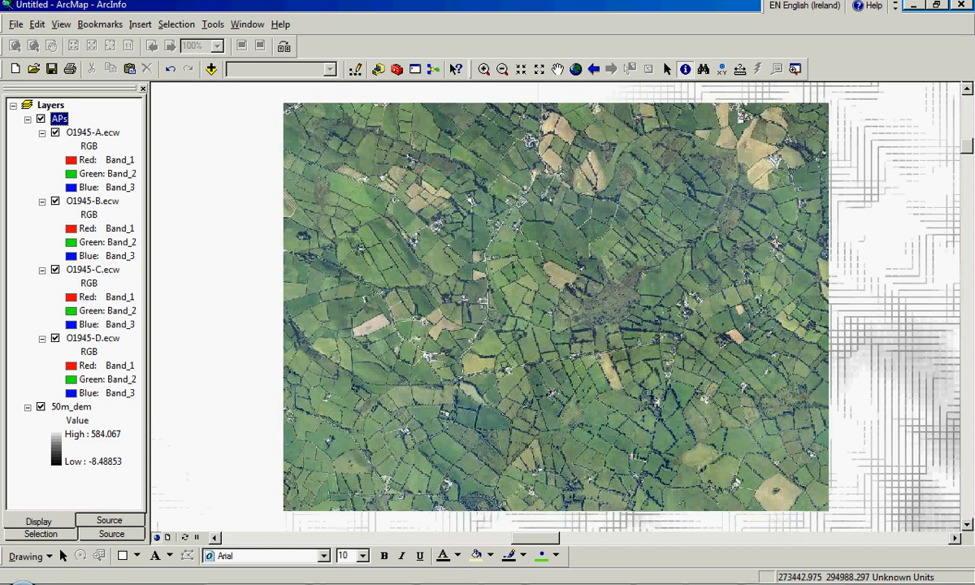
Zoom the map to the full extent of the 50m_dem layer.
{"action": "left_click", "coordinate": [40, 407]}
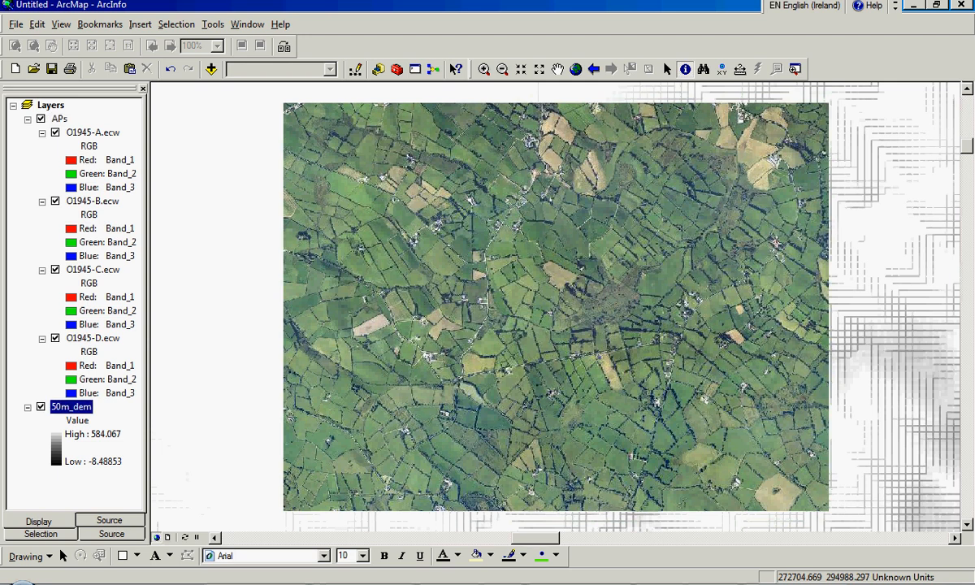
{"action": "right_click", "coordinate": [71, 407]}
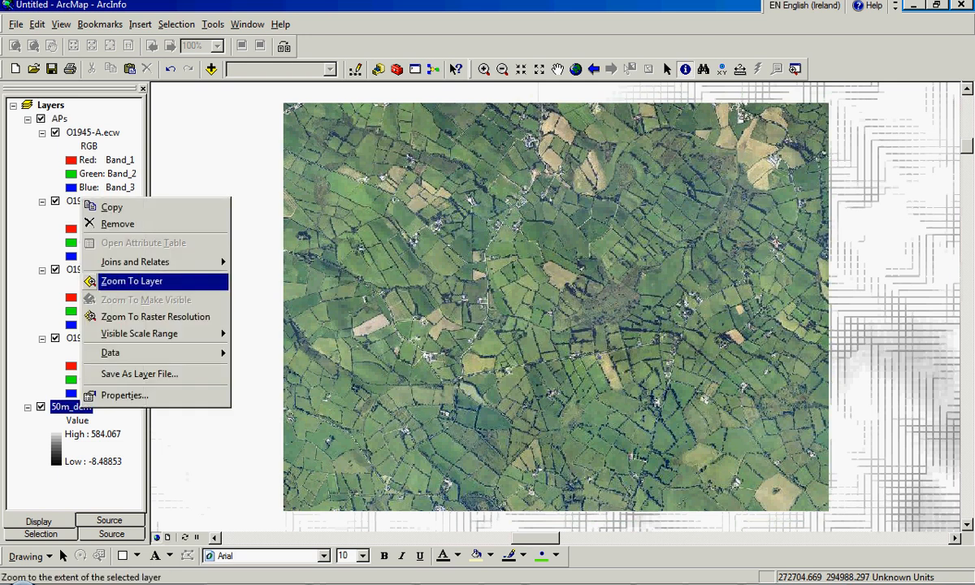
{"action": "left_click", "coordinate": [122, 265]}
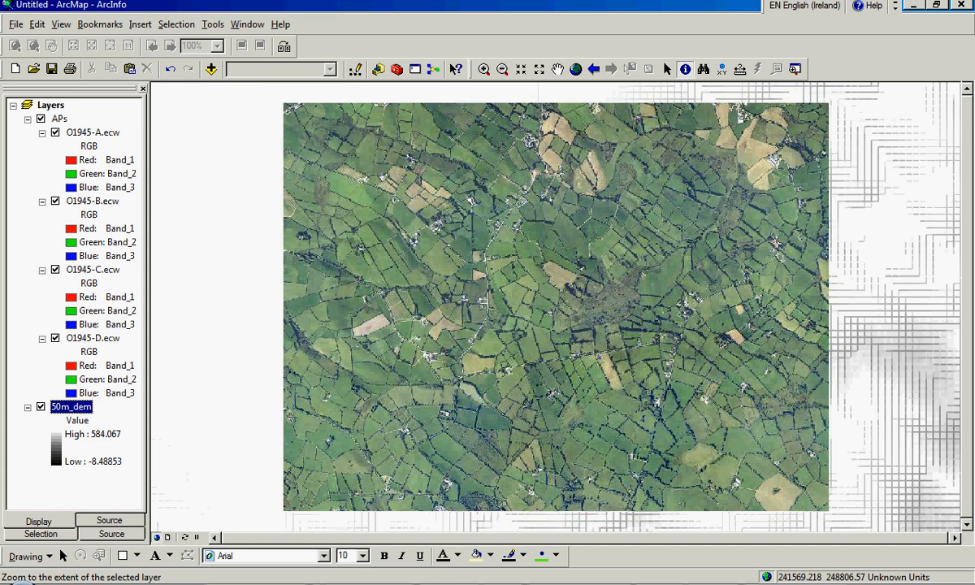